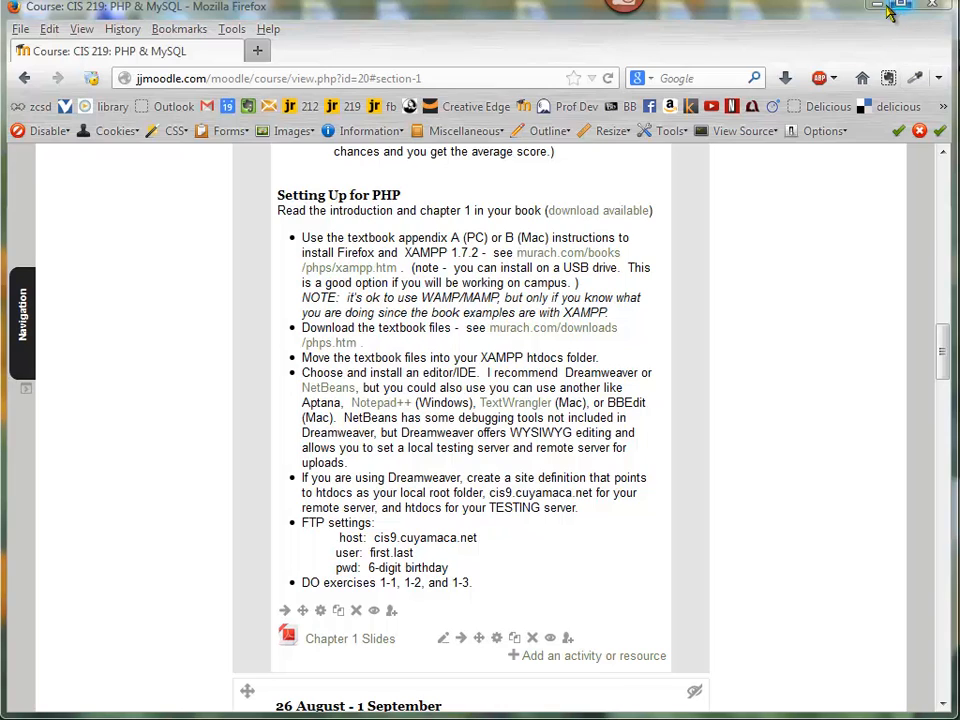
Launch the XAMPP installer from the desktop and continue the installation despite the antivirus warning.
left_click(882, 5)
left_click(38, 122)
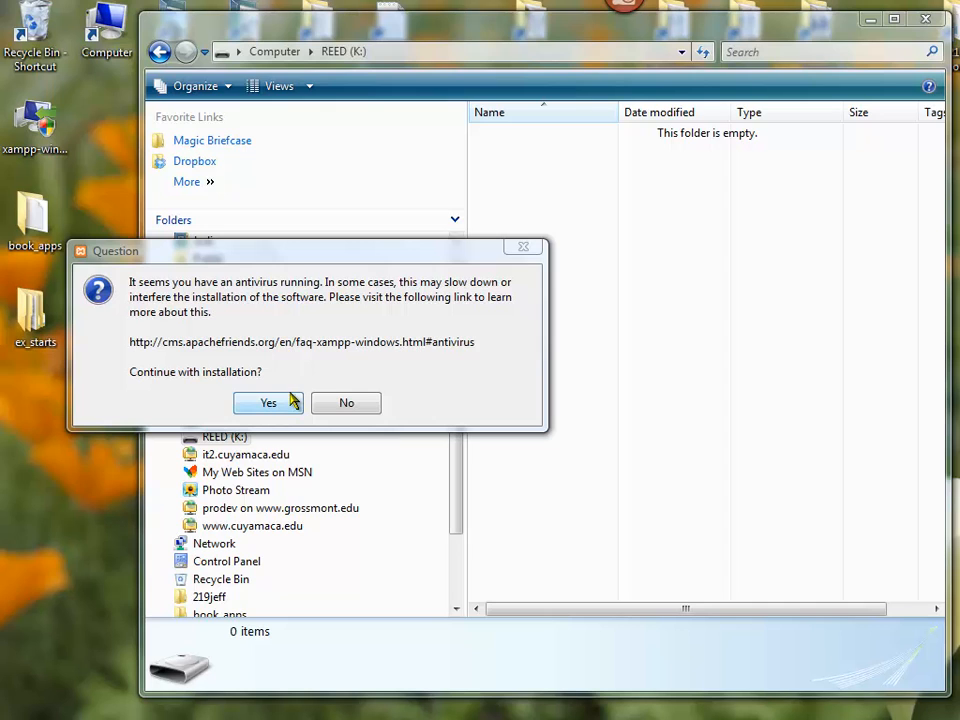
left_click(286, 404)
left_click_drag(896, 458, 443, 323)
left_click(453, 419)
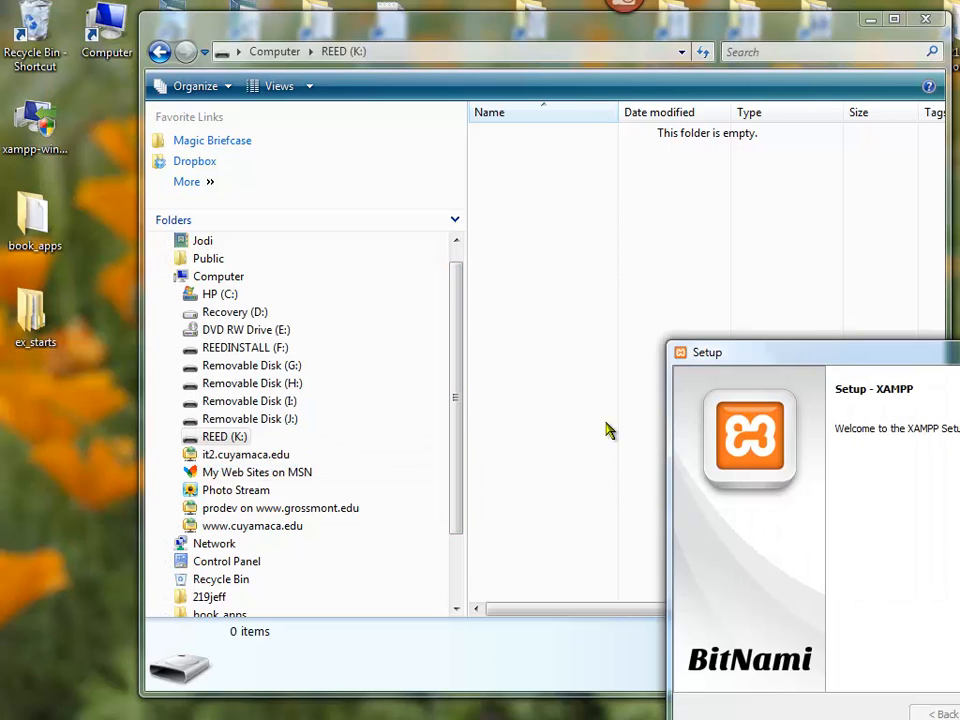
left_click_drag(843, 360, 446, 193)
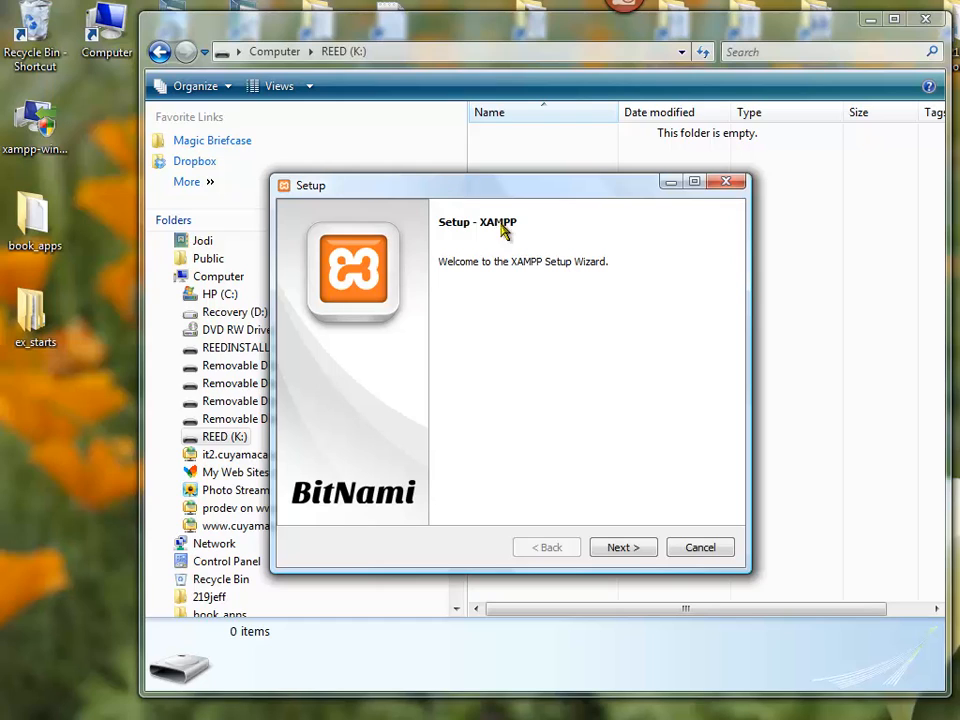
Exclude Perl and Tomcat from the XAMPP components and proceed to the installation folder settings.
left_click(633, 556)
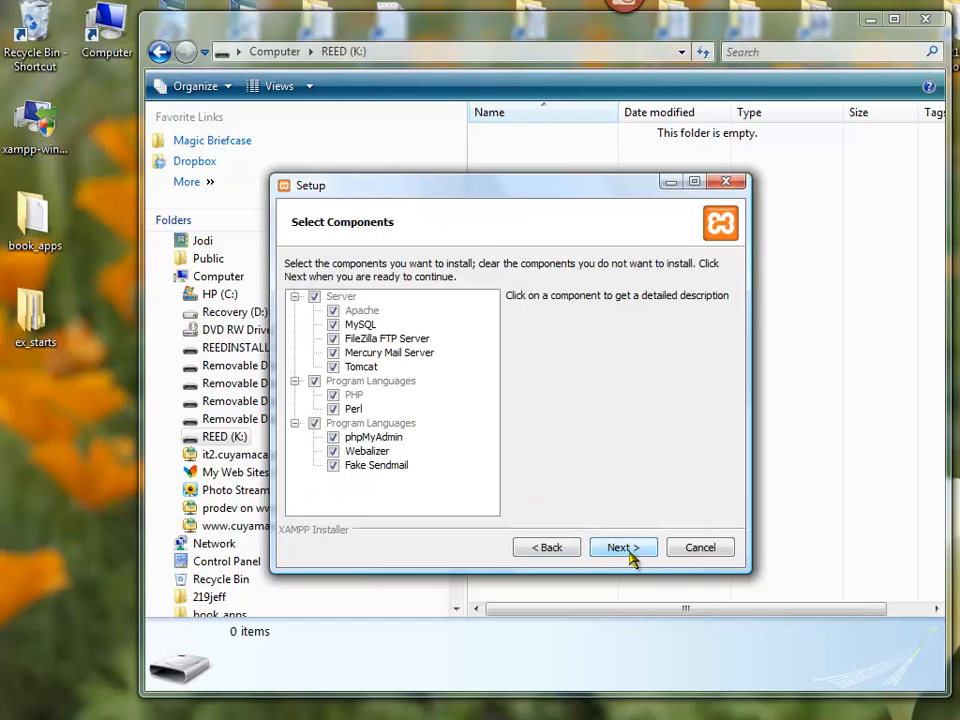
left_click(337, 413)
left_click(335, 410)
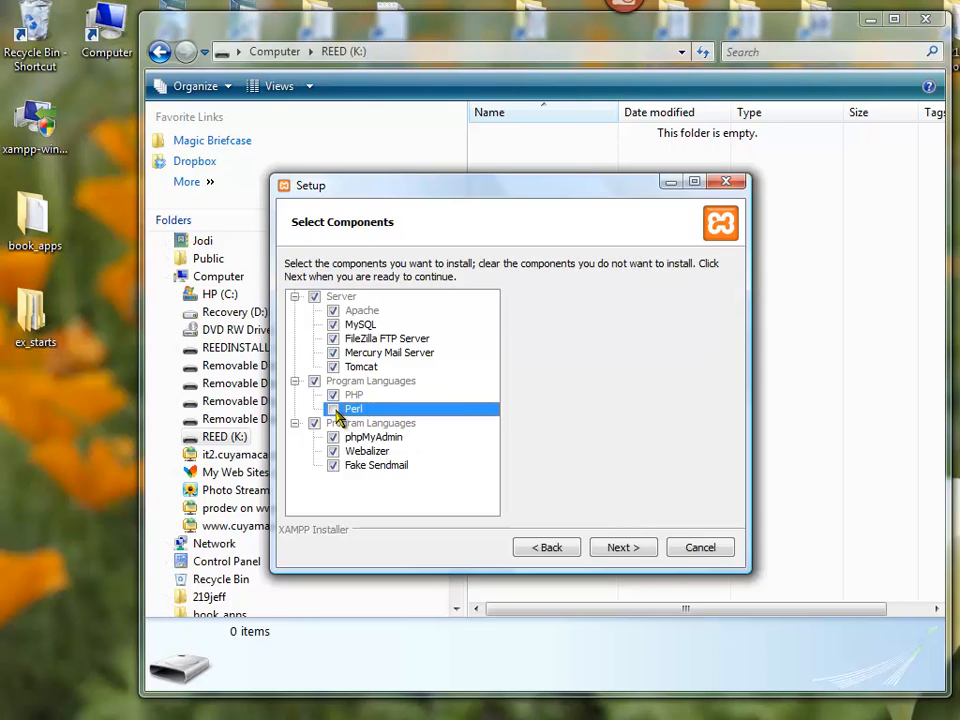
left_click(335, 368)
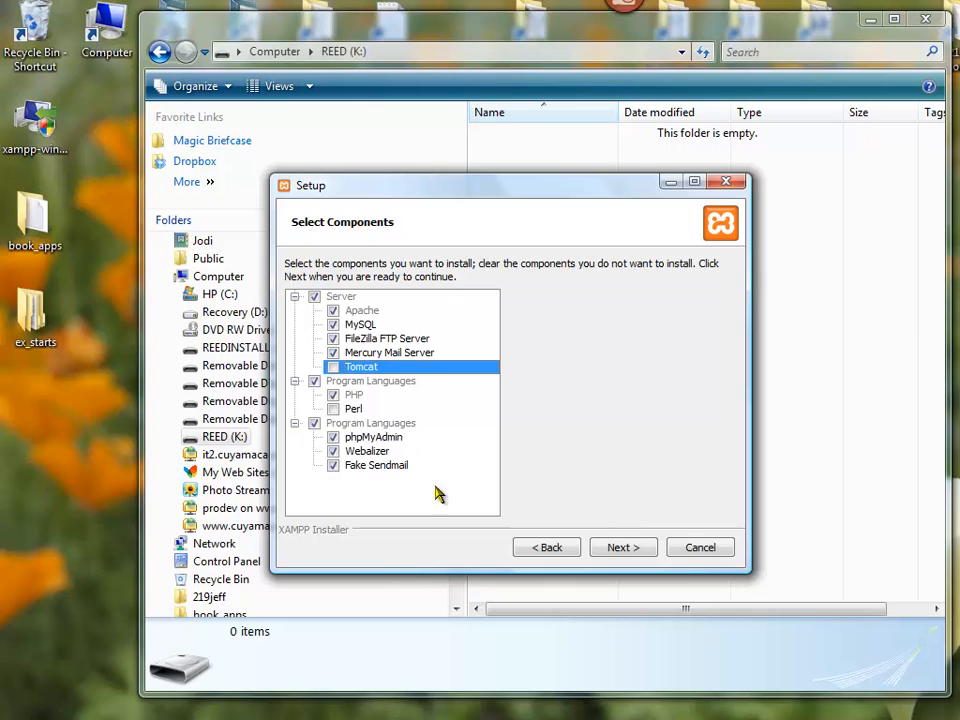
left_click(630, 549)
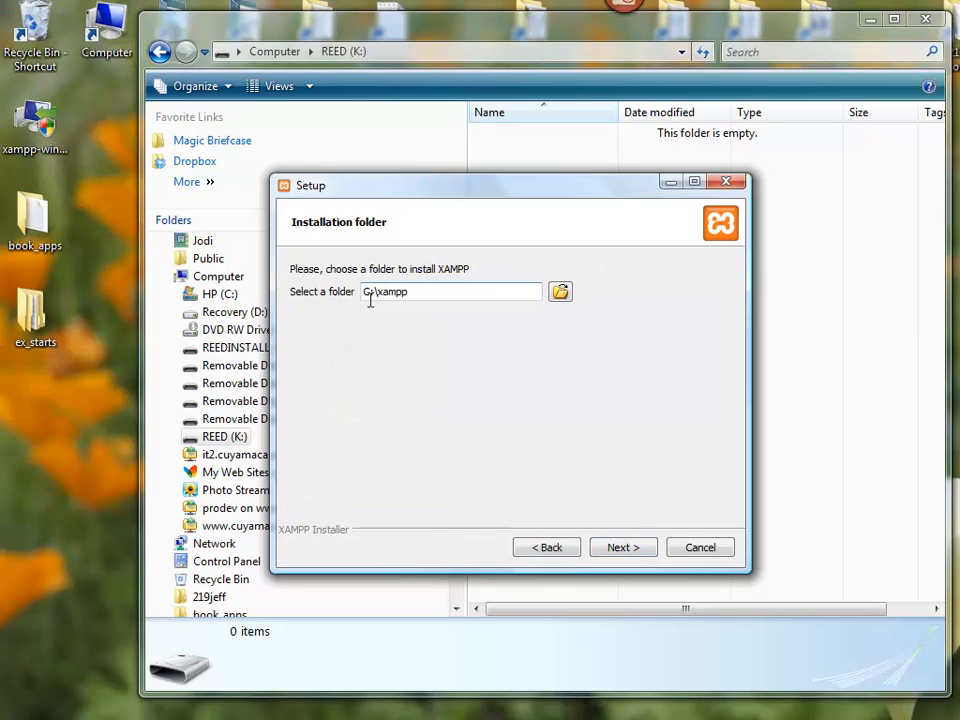
Create a folder named xampp on the REED (K:) drive and use it as the XAMPP installation folder.
left_click(562, 292)
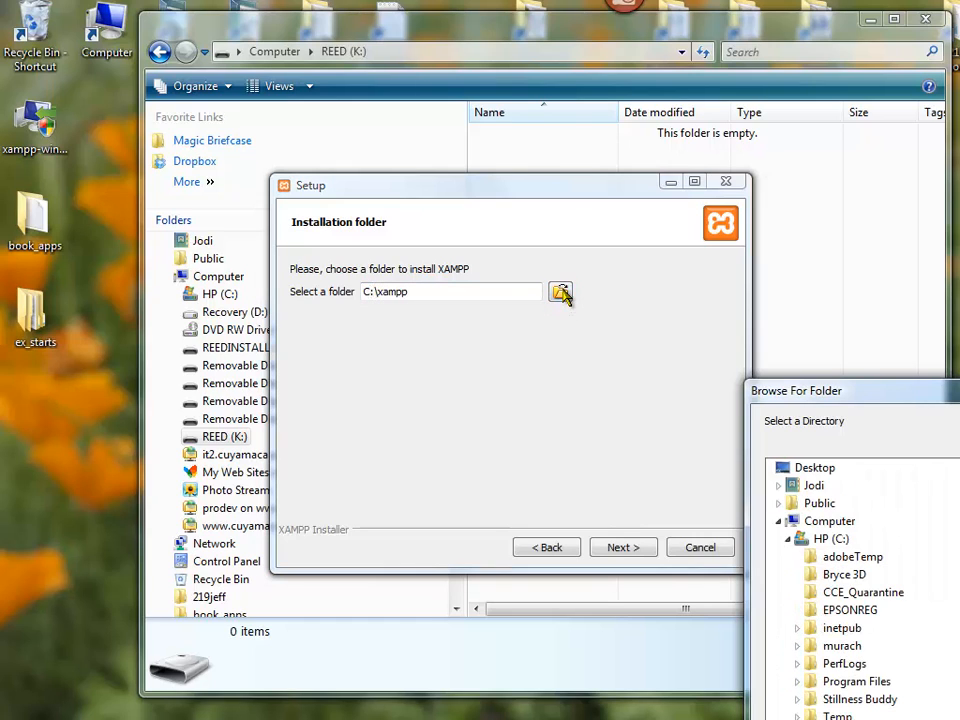
left_click_drag(835, 403, 487, 65)
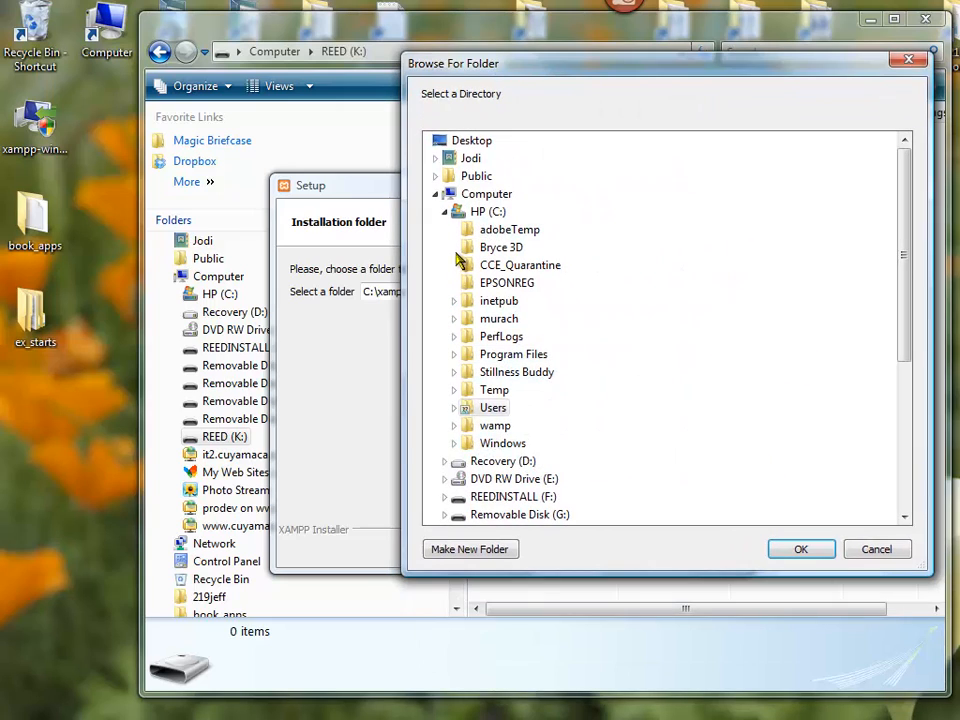
left_click(905, 517)
left_click(905, 517)
left_click(905, 517)
left_click(905, 517)
left_click(905, 517)
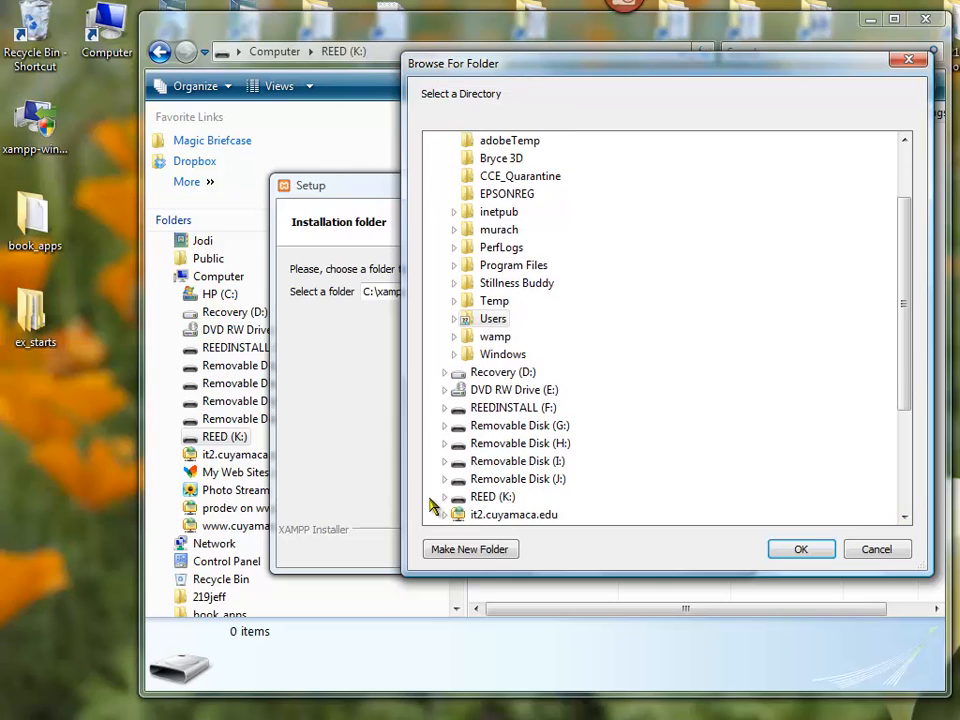
left_click(489, 497)
left_click(486, 550)
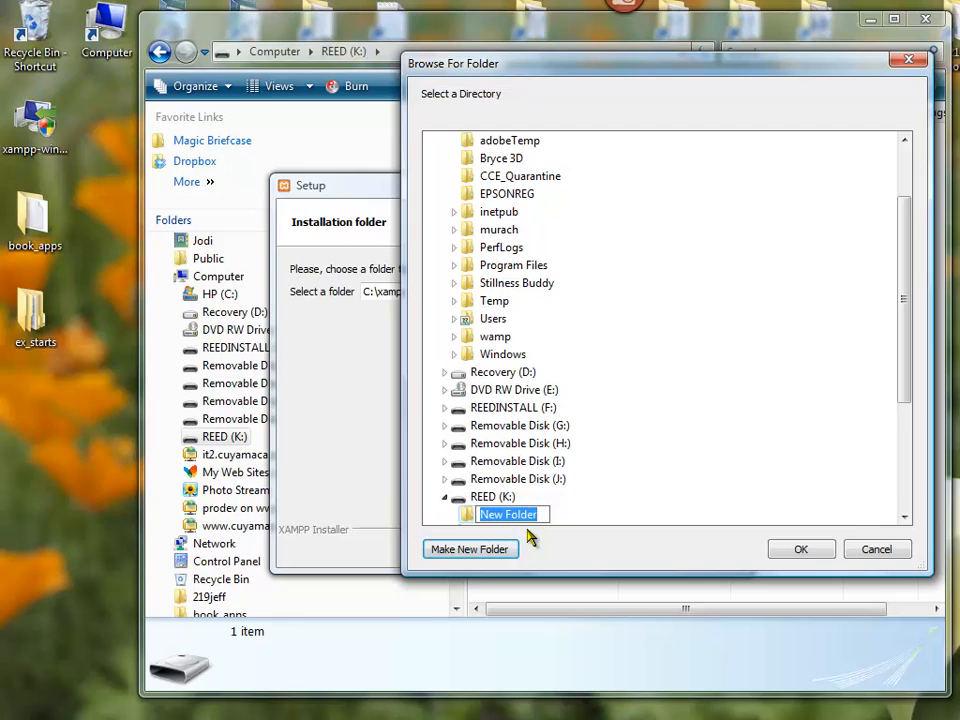
type("xampp")
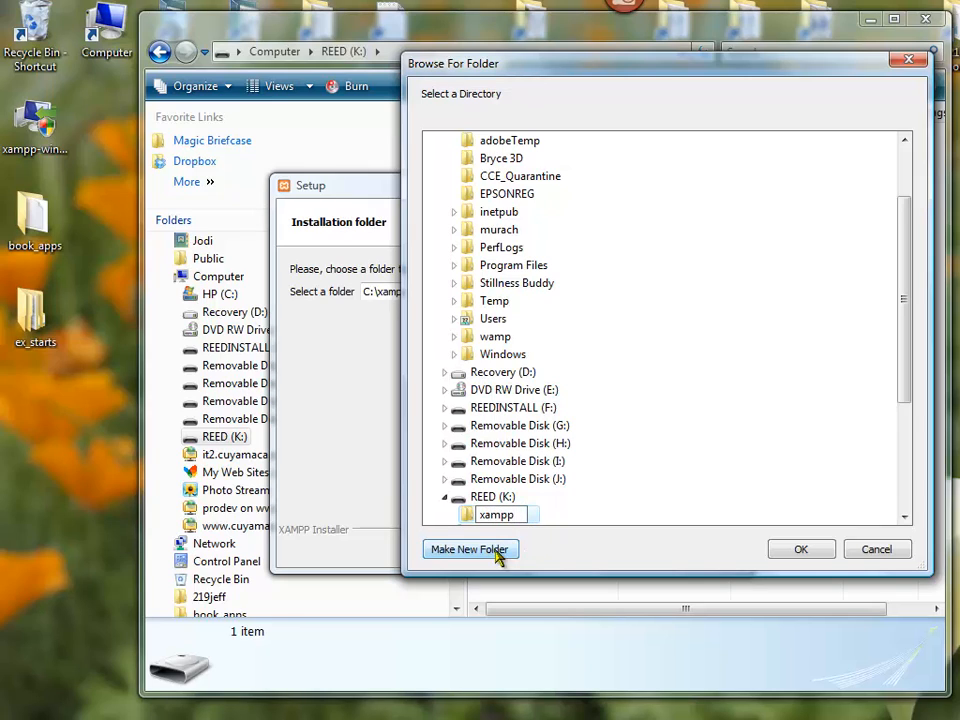
key("Return")
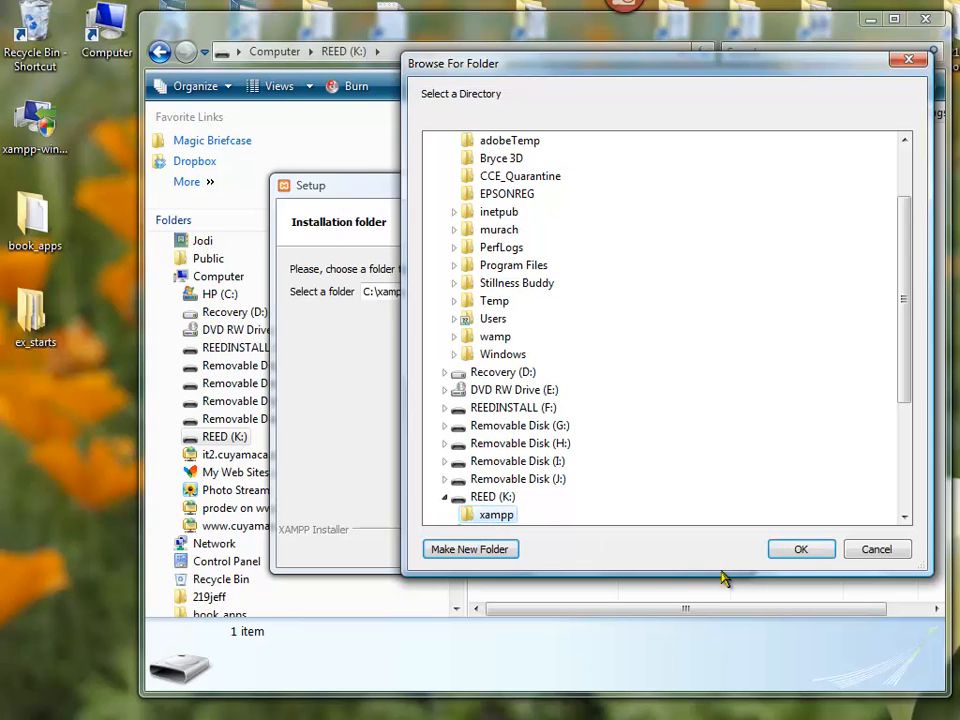
left_click(801, 551)
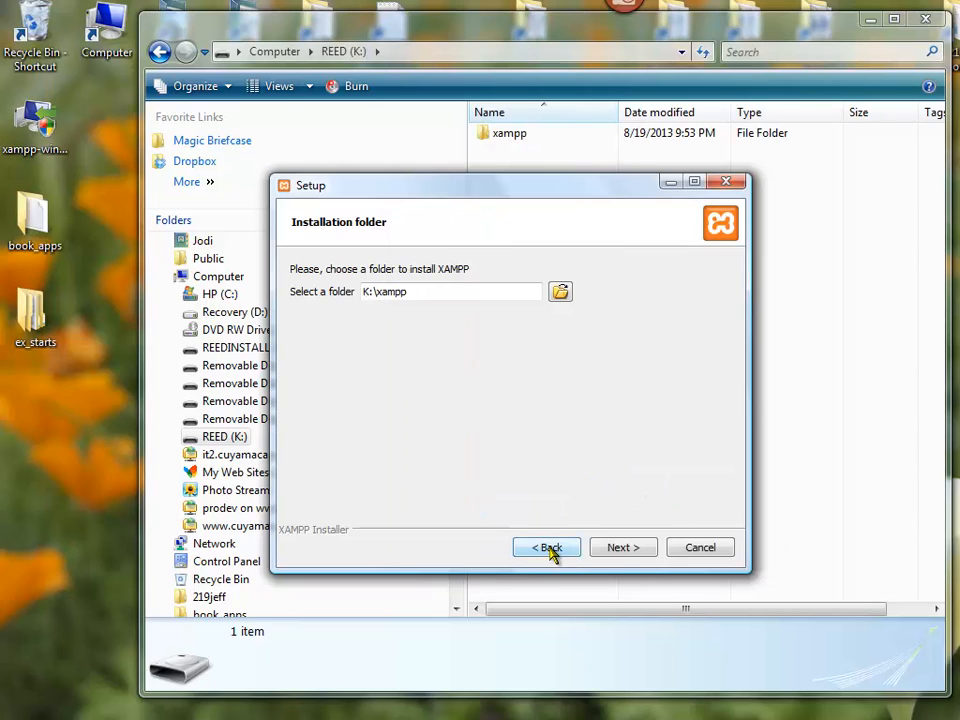
left_click(622, 548)
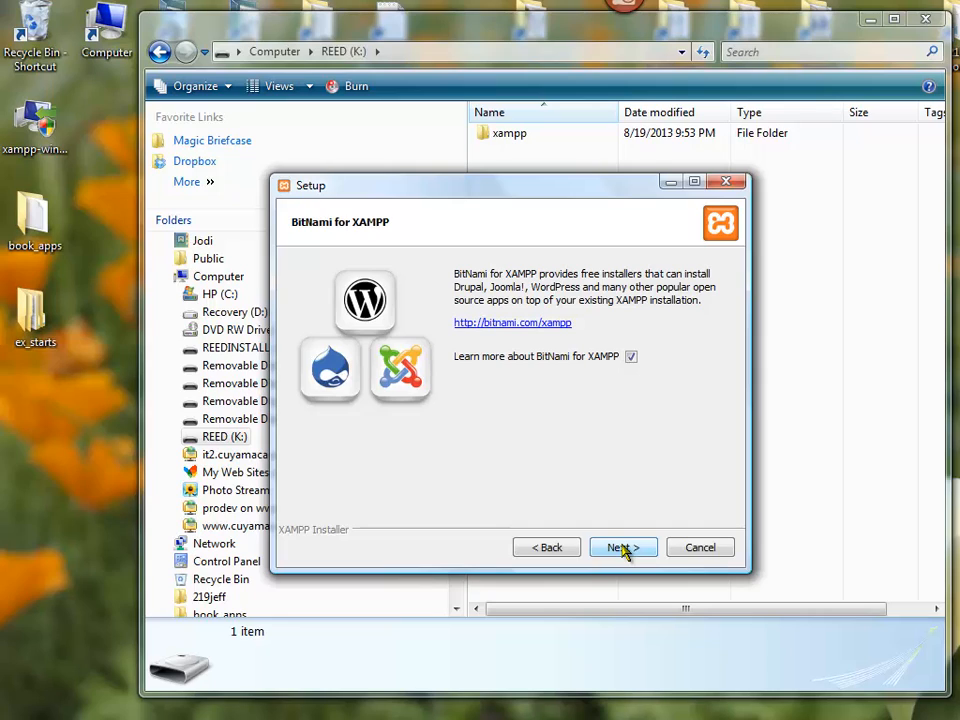
Decline learning more about BitNami for XAMPP and begin the installation.
left_click(632, 358)
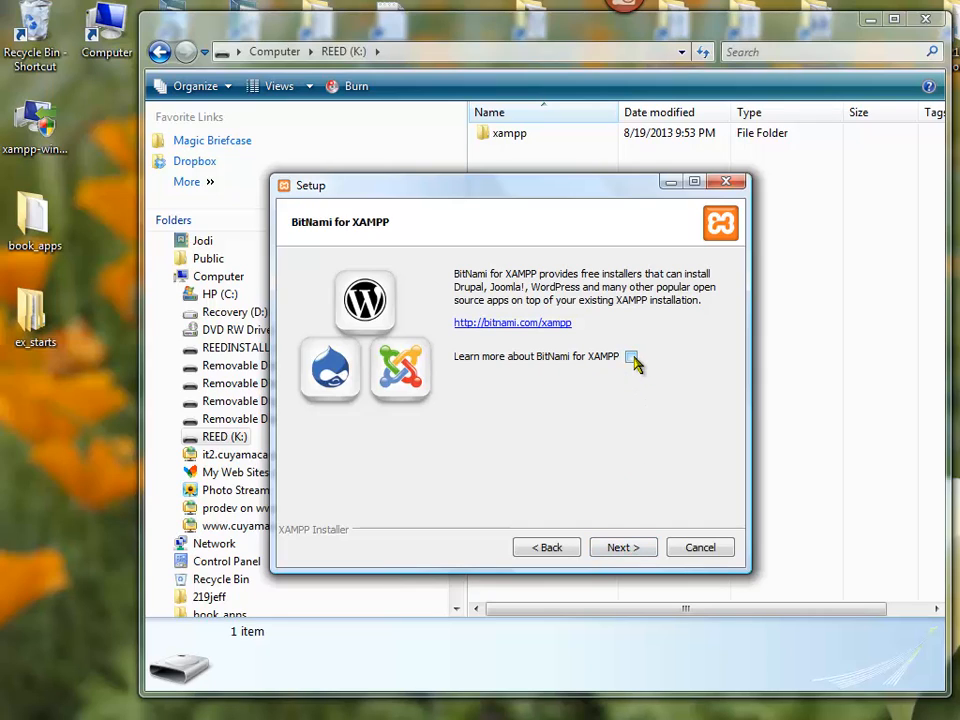
left_click(622, 548)
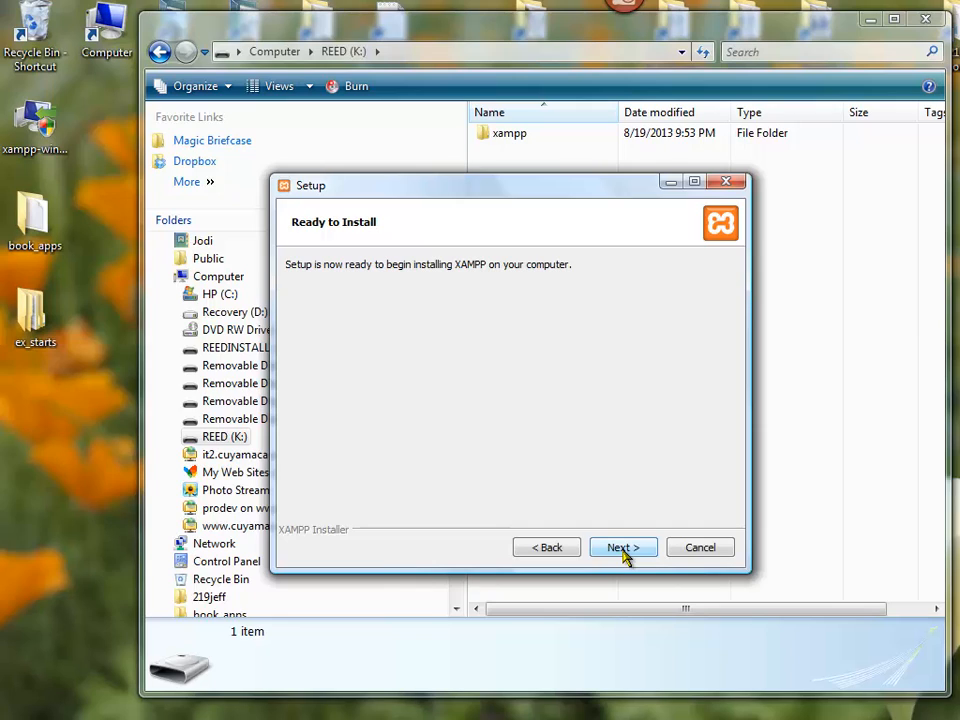
left_click(622, 548)
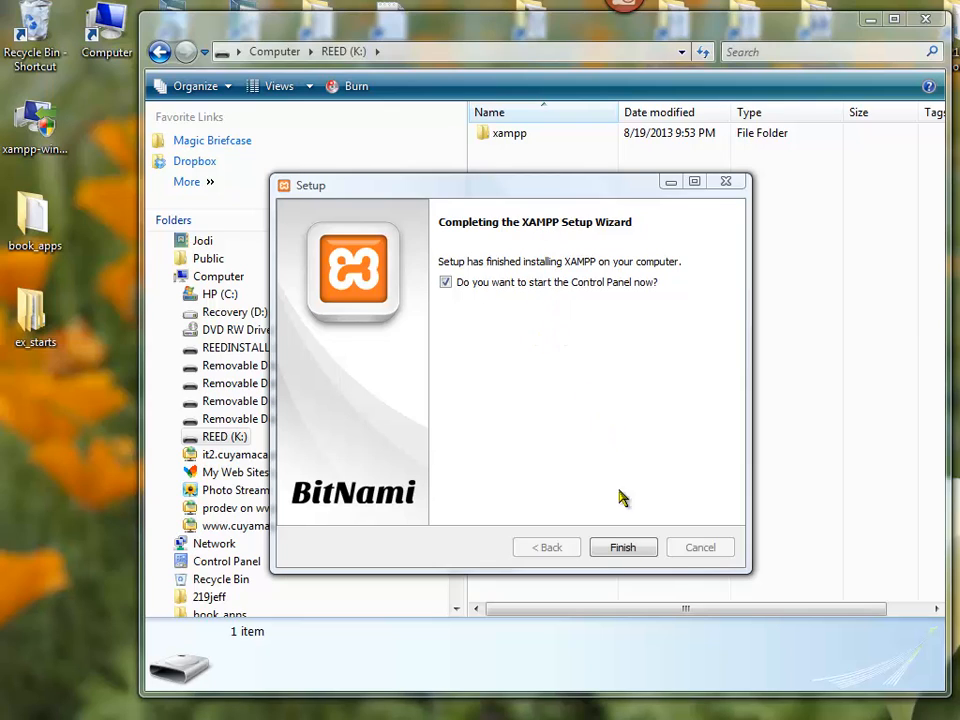
Finish the setup with the Control Panel launching, and start the Apache and MySQL modules.
left_click(625, 548)
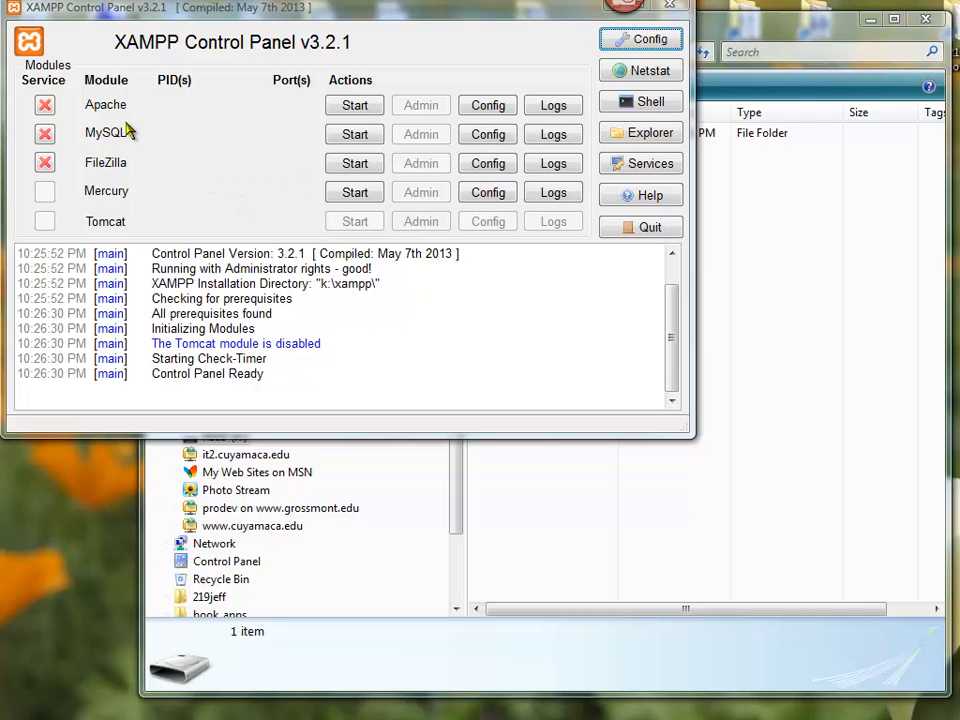
left_click(352, 105)
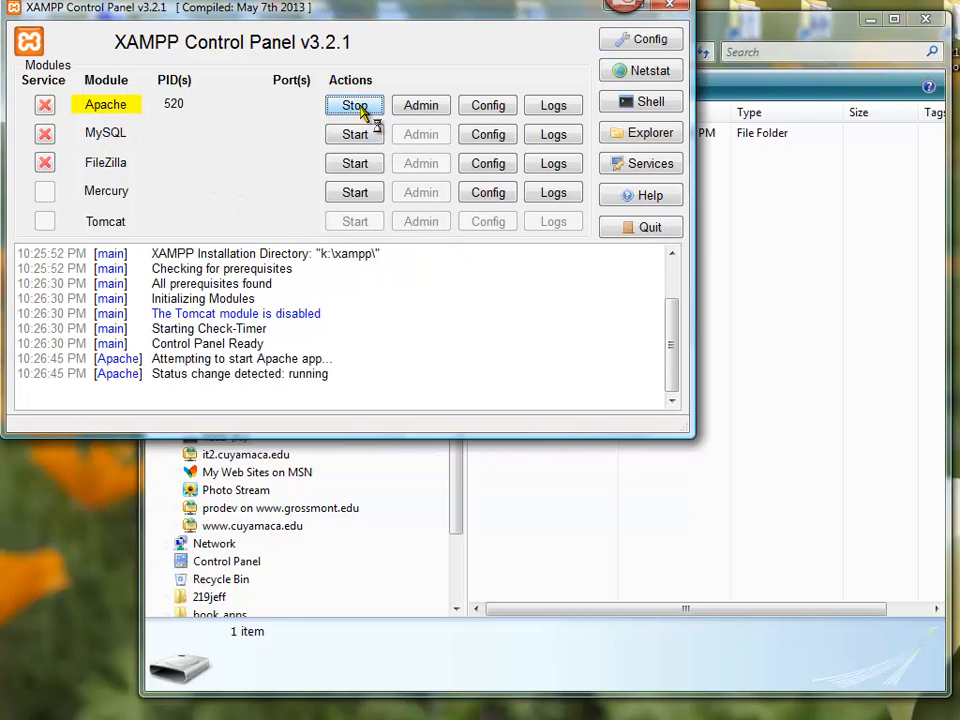
left_click(358, 140)
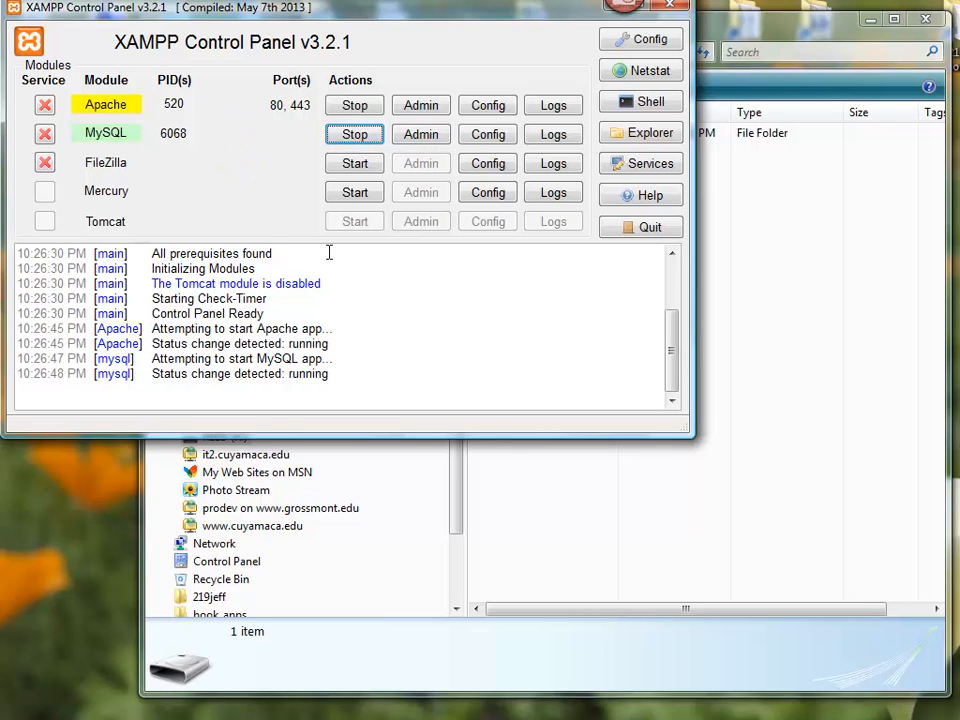
Open the htdocs folder inside the xampp folder on the REED (K:) drive.
left_click(566, 506)
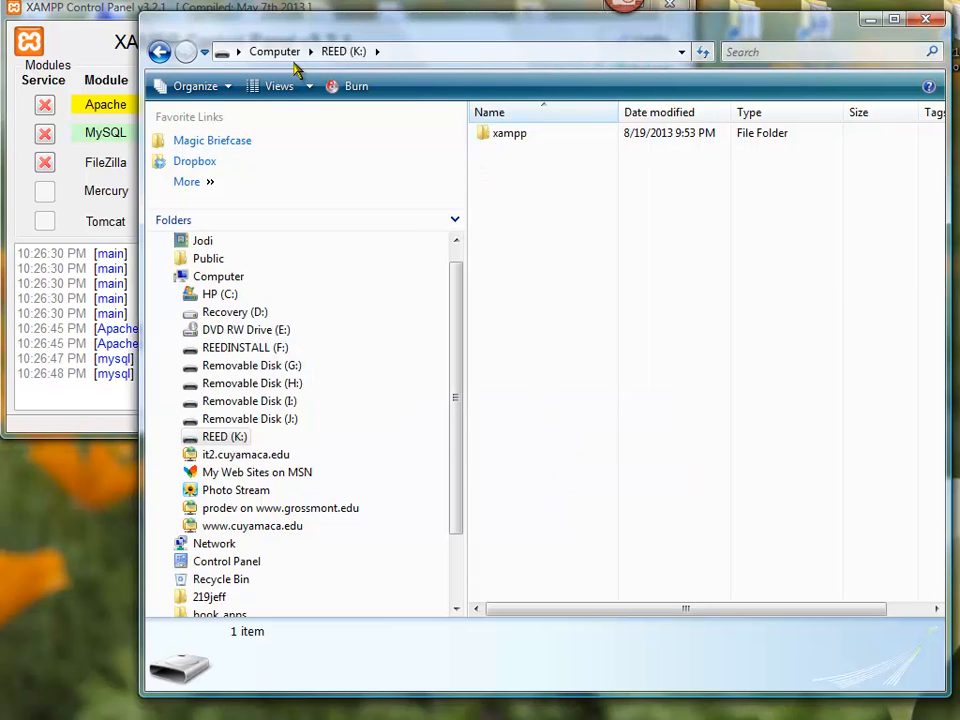
left_click(486, 136)
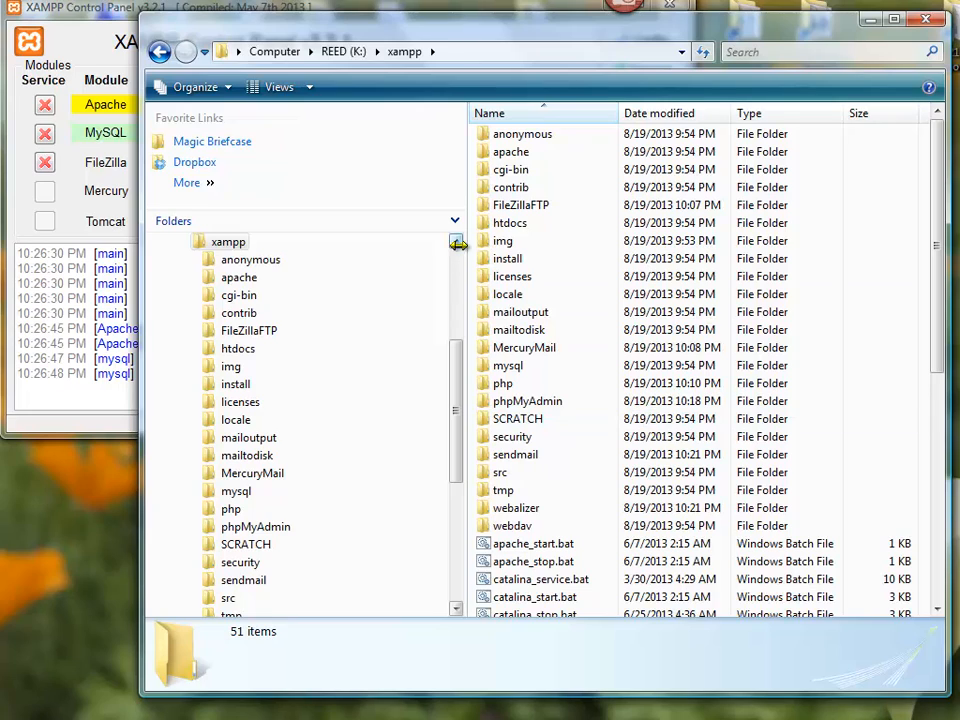
left_click(497, 227)
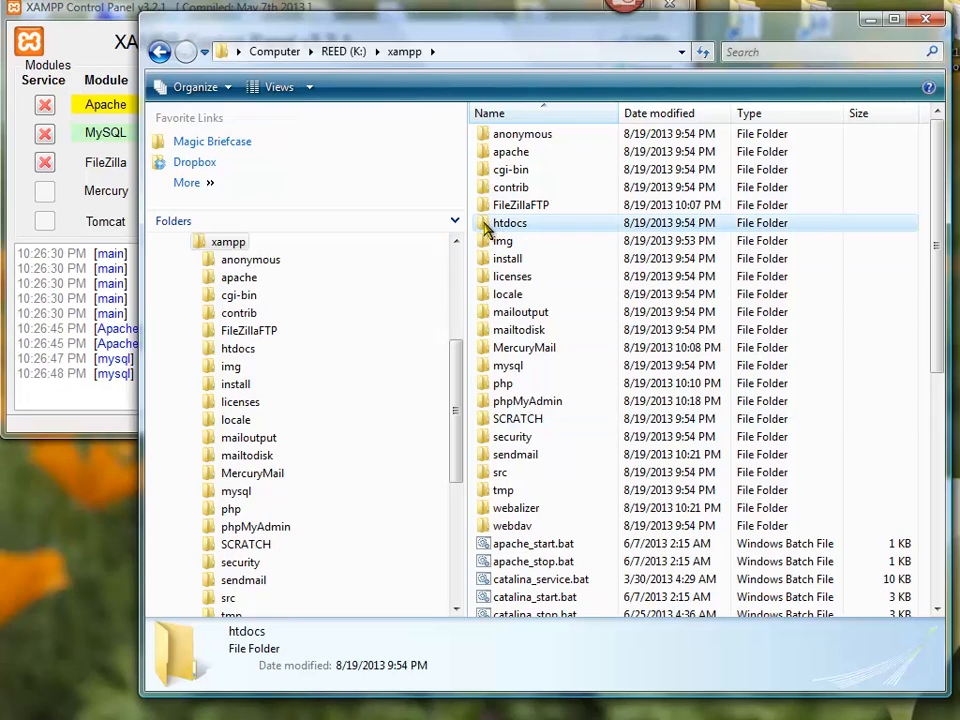
double_click(487, 228)
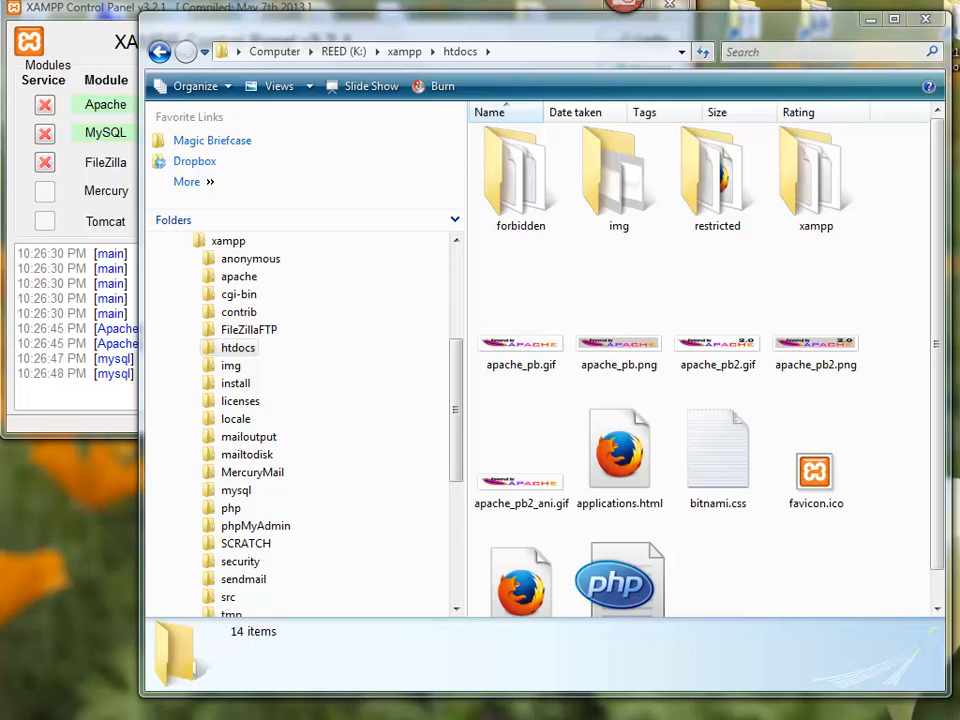
Copy the book_apps and ex_starts folders from the desktop into K:\xampp\htdocs.
key("super+d")
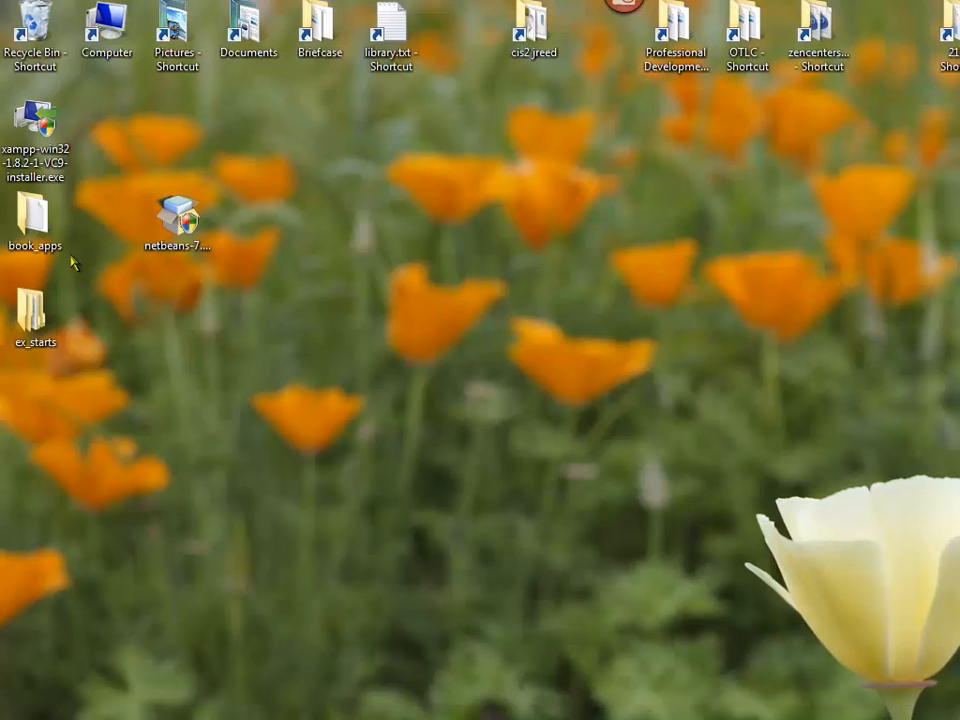
left_click(36, 214)
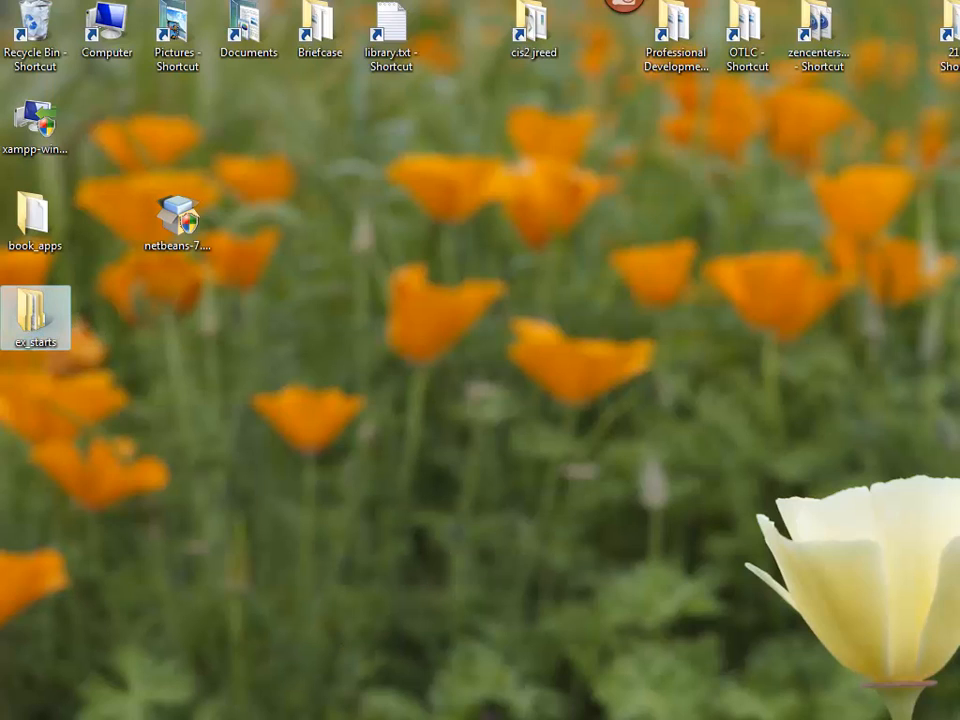
key("alt+Tab")
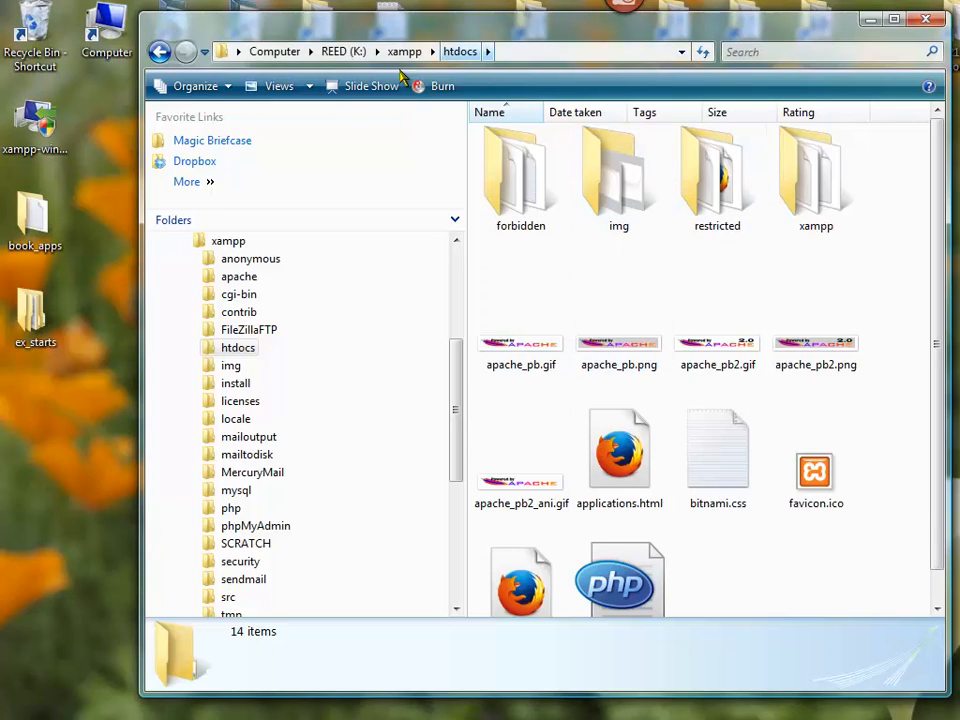
left_click_drag(27, 220, 822, 572)
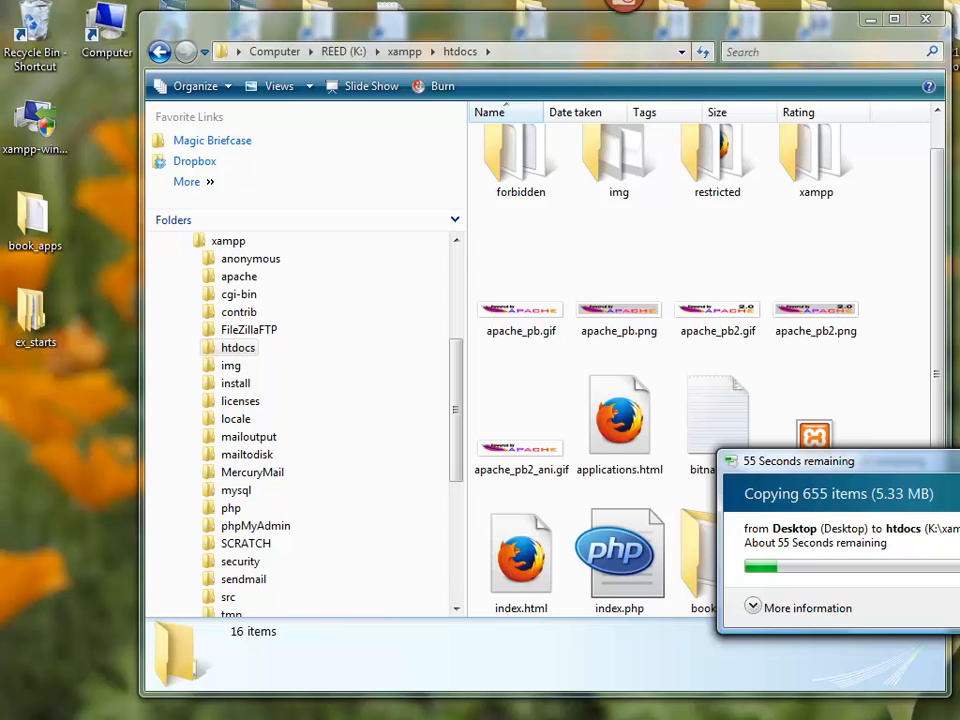
key("alt+Tab")
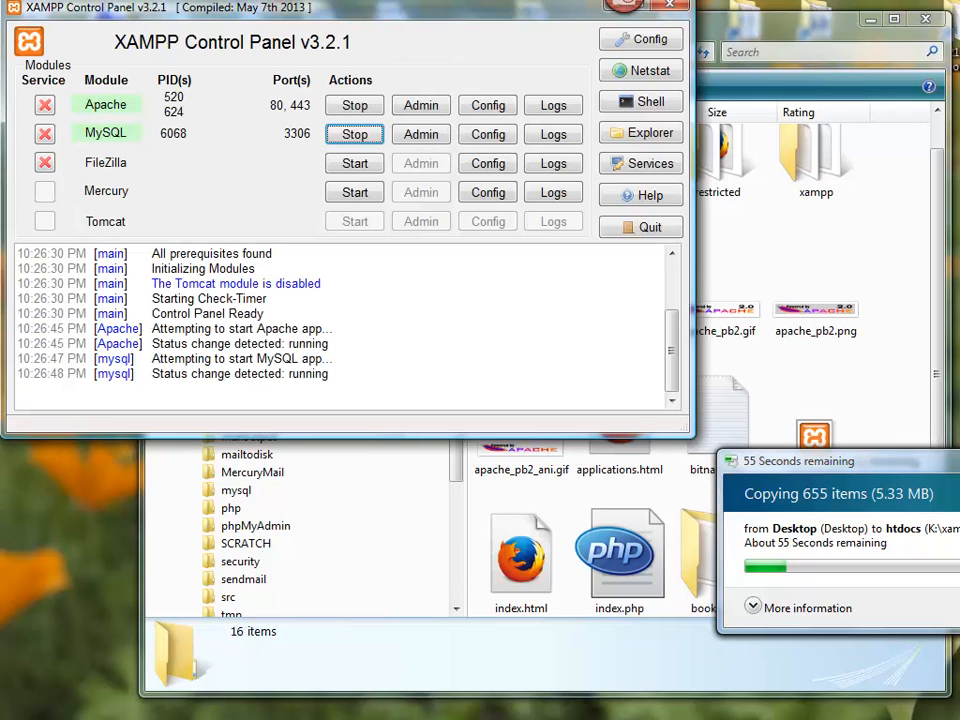
key("alt+Tab")
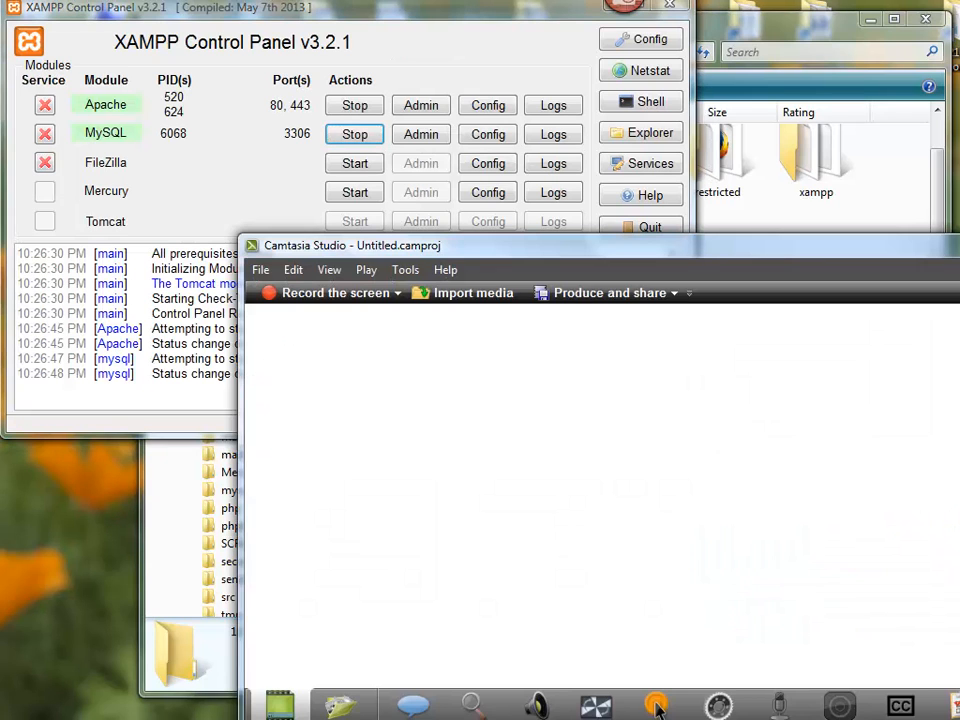
left_click(657, 706)
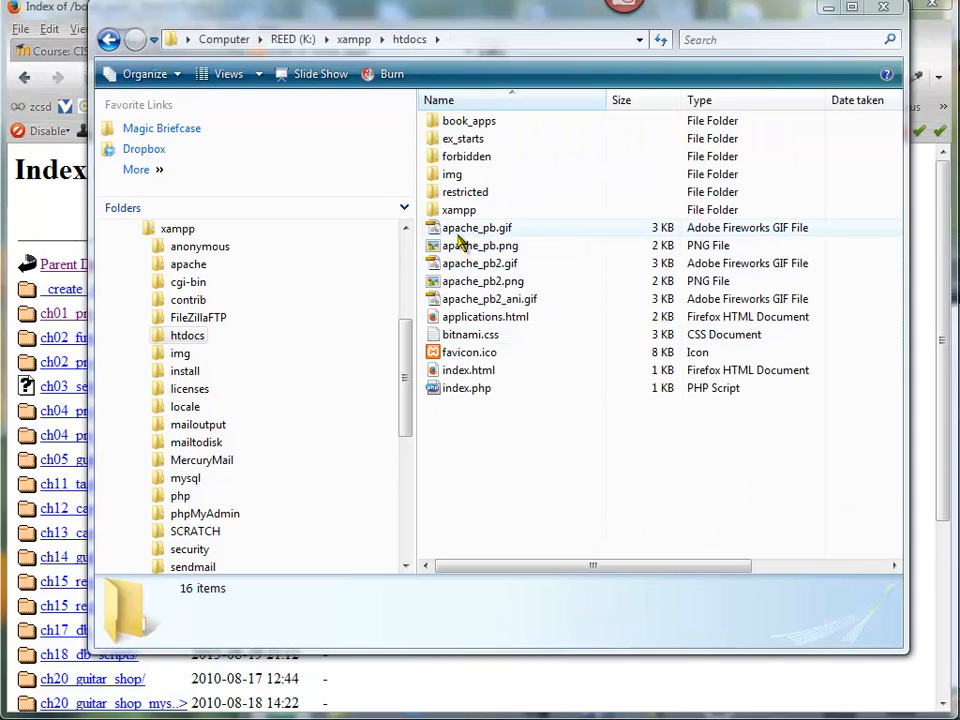
Examine the contents of the book_apps and ex_starts folders copied into htdocs.
double_click(436, 120)
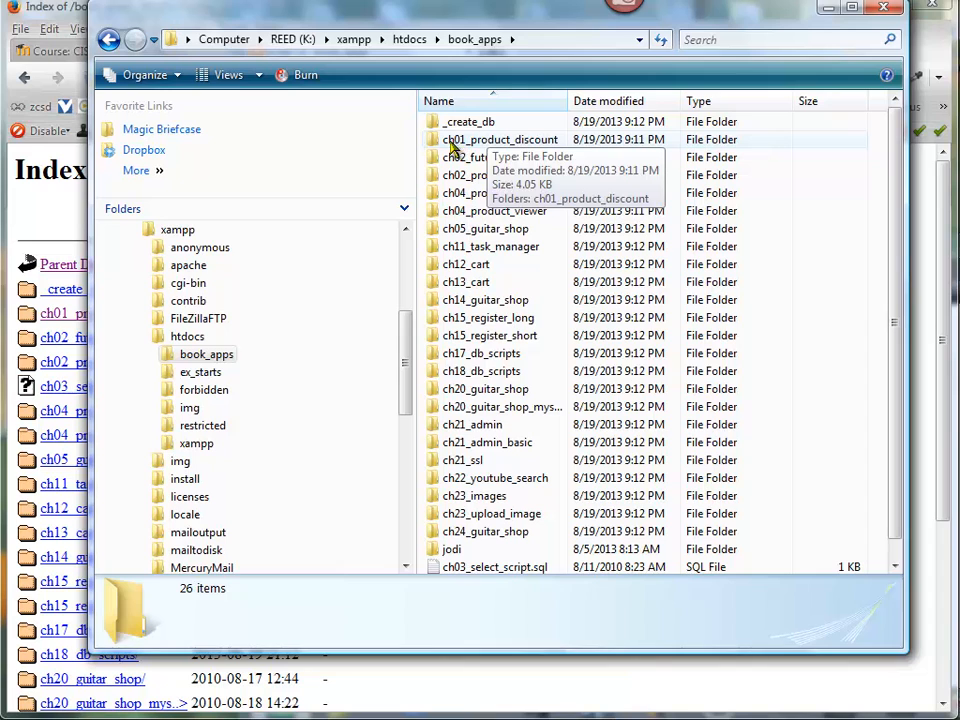
left_click(404, 40)
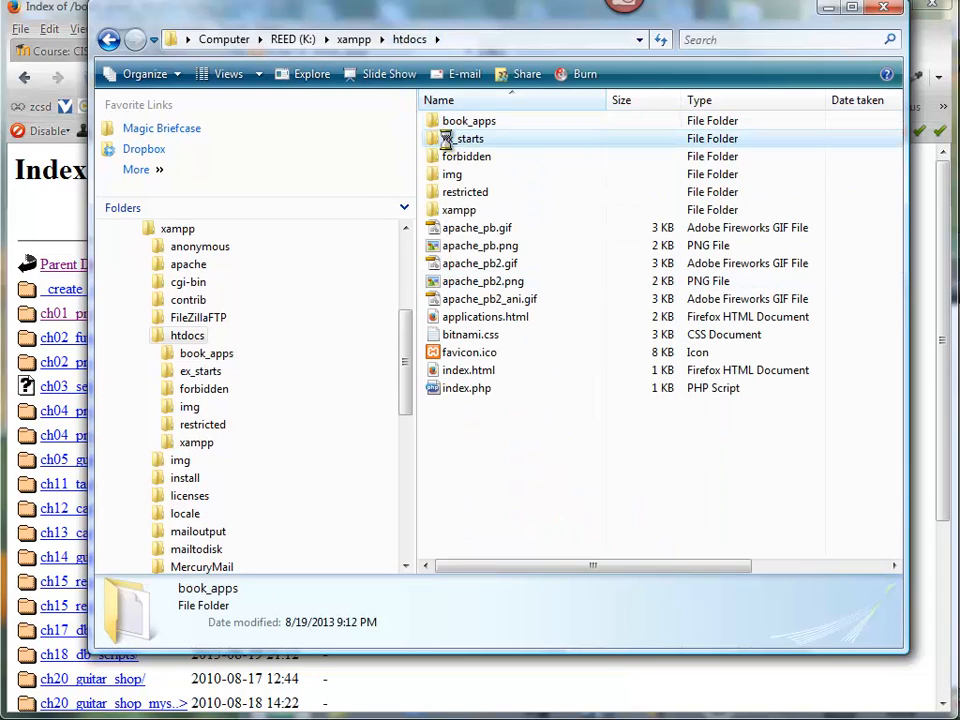
double_click(446, 138)
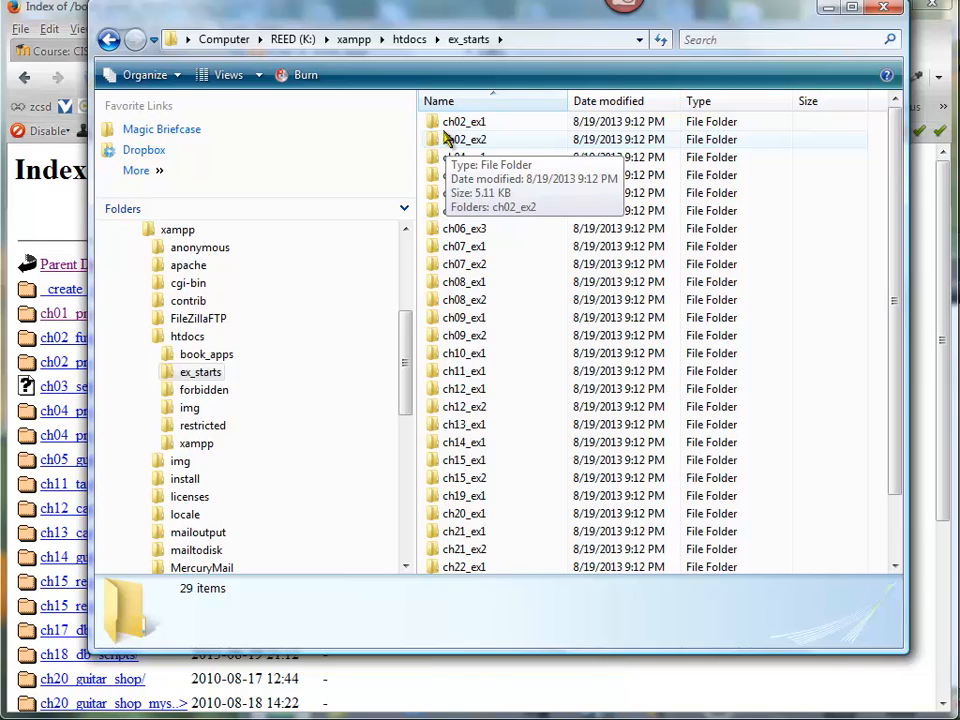
left_click(411, 40)
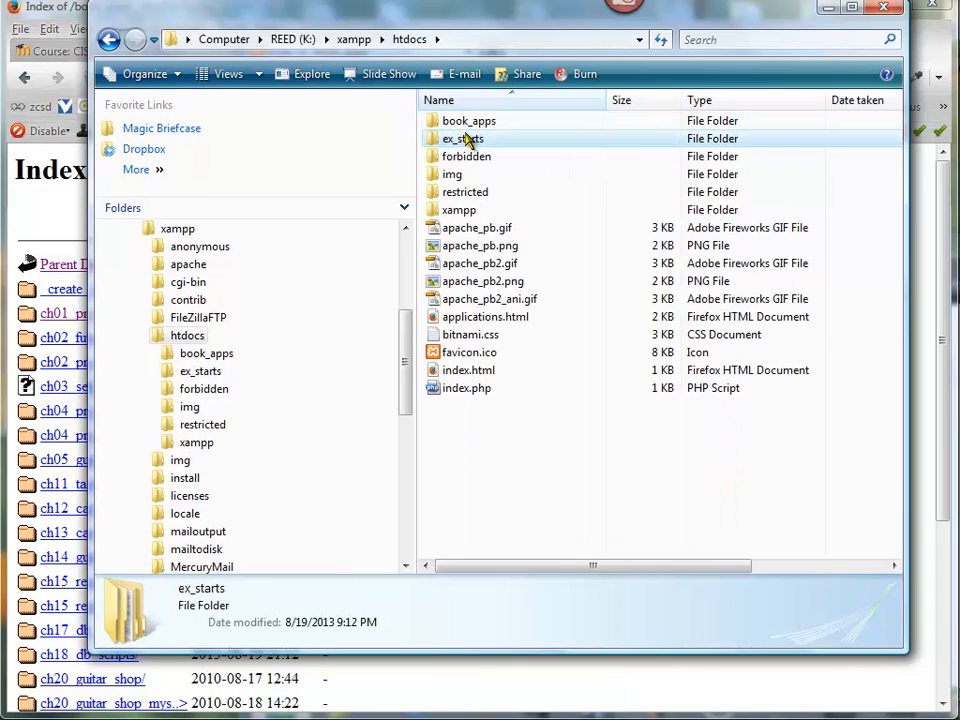
Switch to Firefox, load localhost/book_apps/, and open the ch01_product_discount application from the index.
left_click(72, 14)
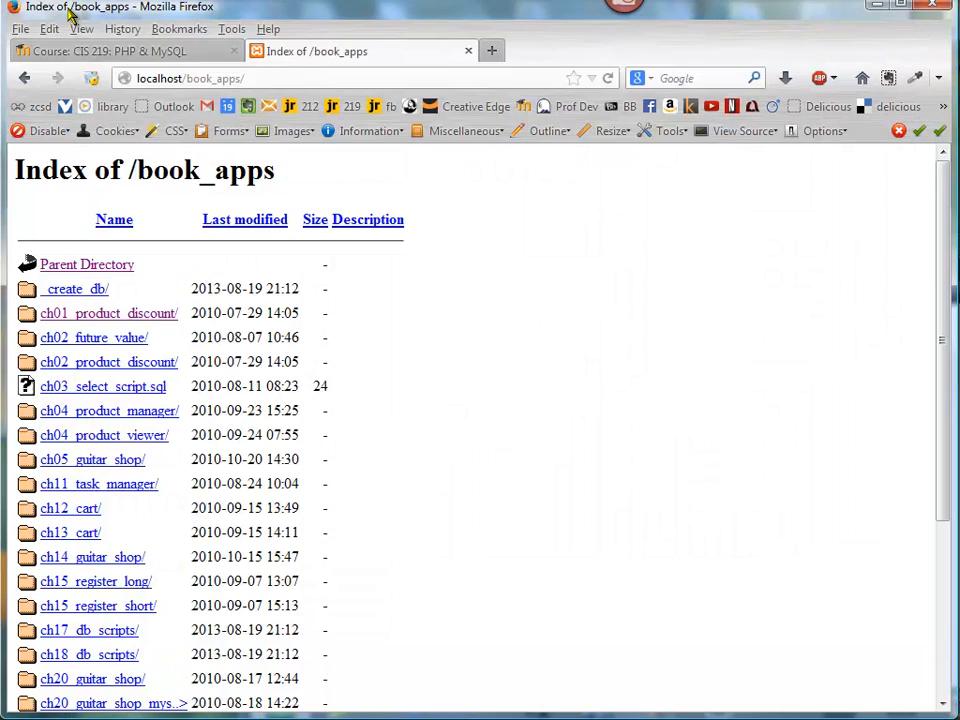
left_click(178, 78)
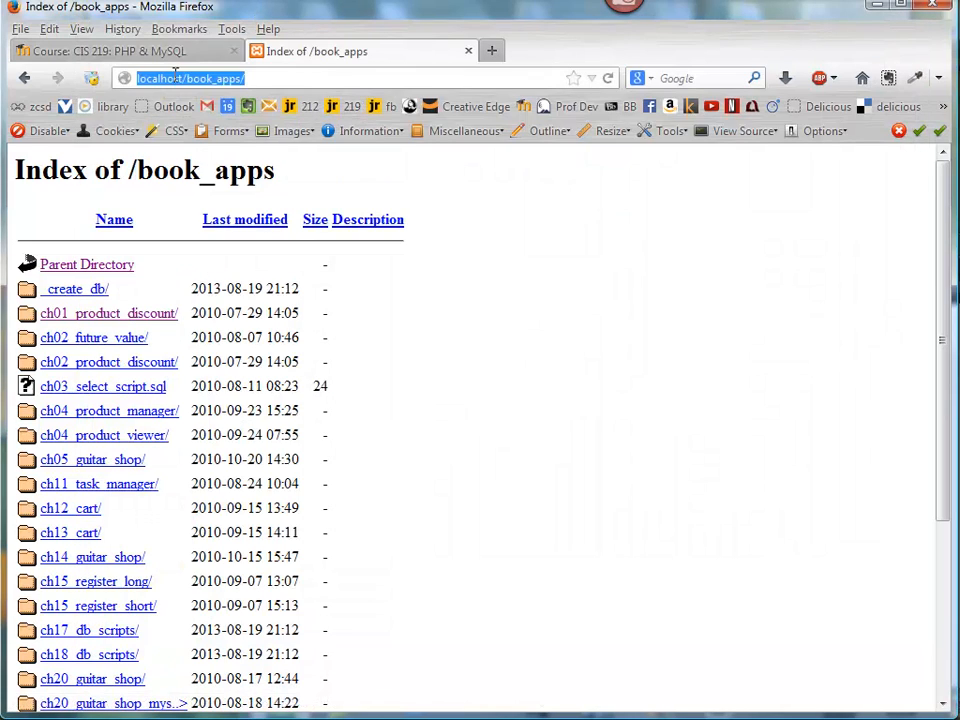
left_click(182, 78)
left_click_drag(183, 78, 87, 97)
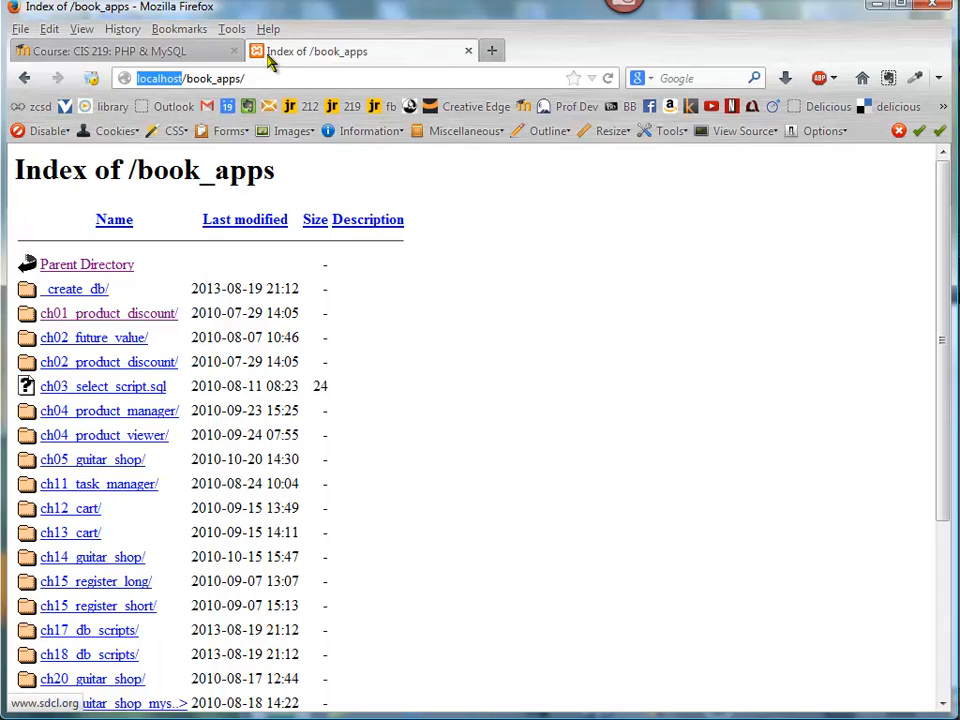
left_click(260, 78)
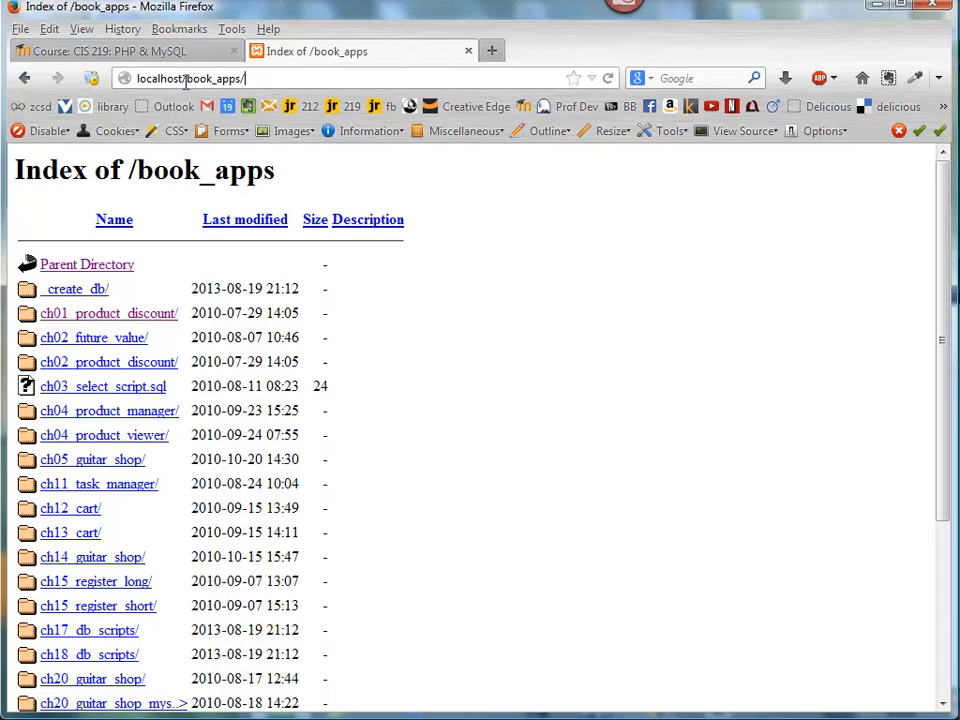
left_click_drag(185, 78, 275, 73)
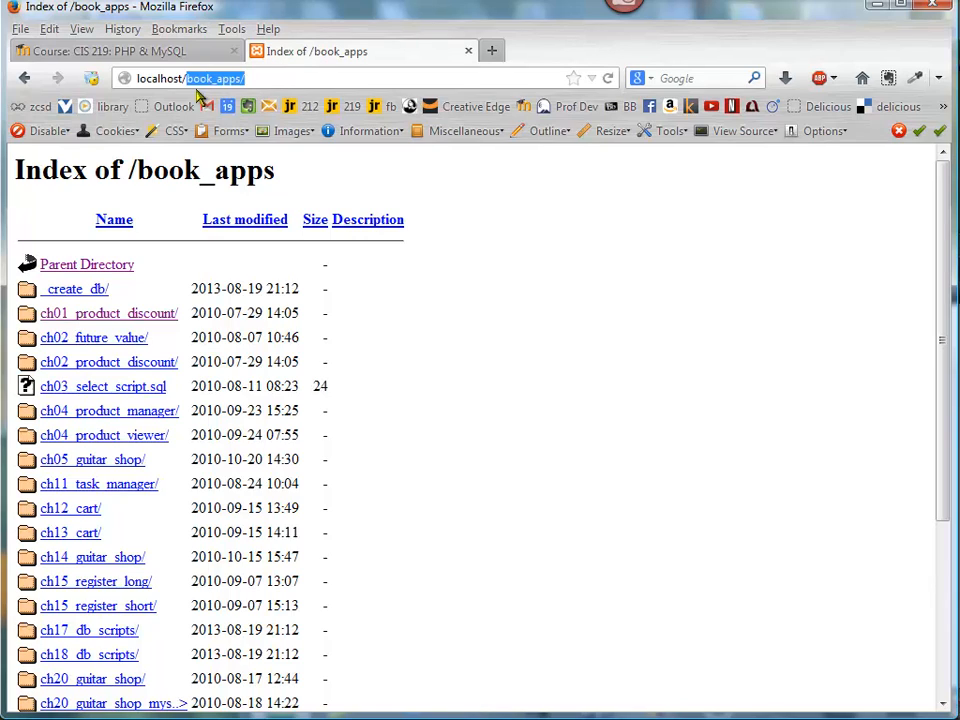
left_click(260, 79)
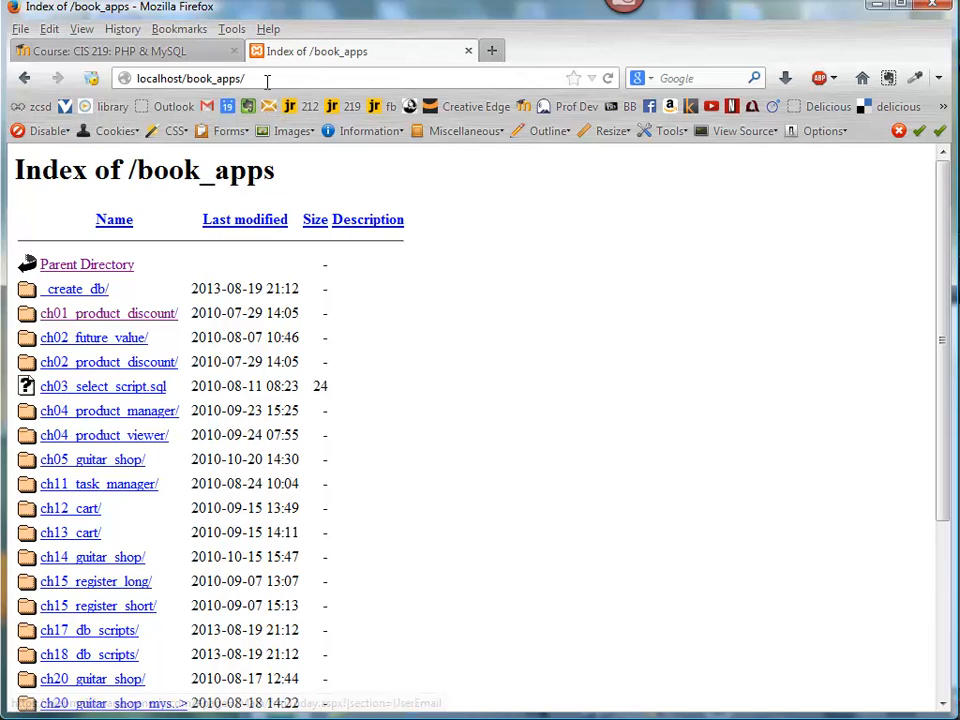
key("Return")
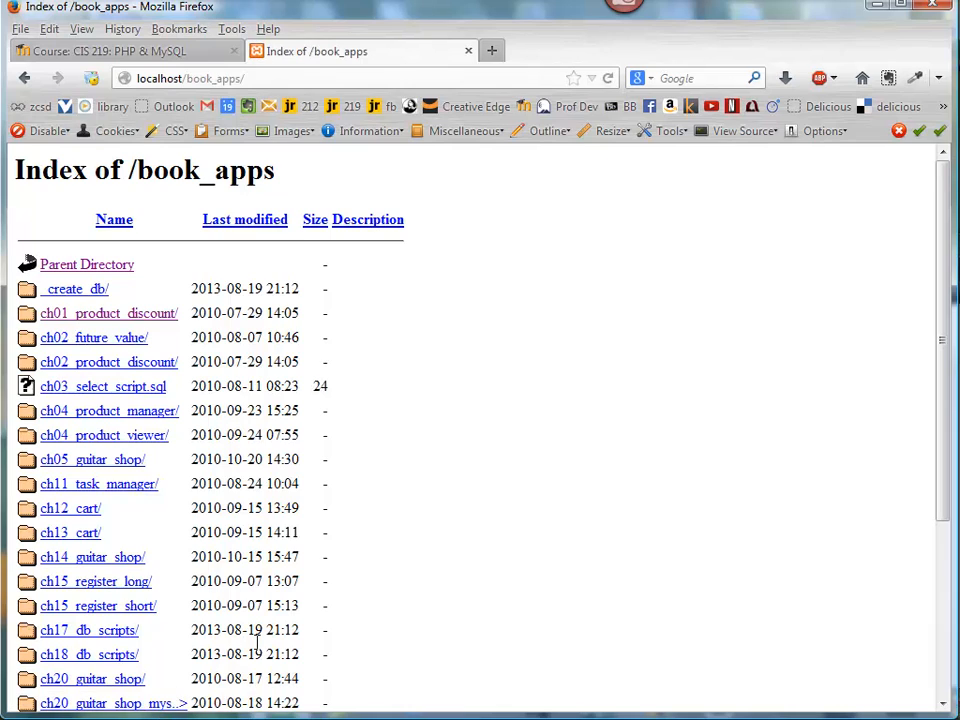
left_click(108, 316)
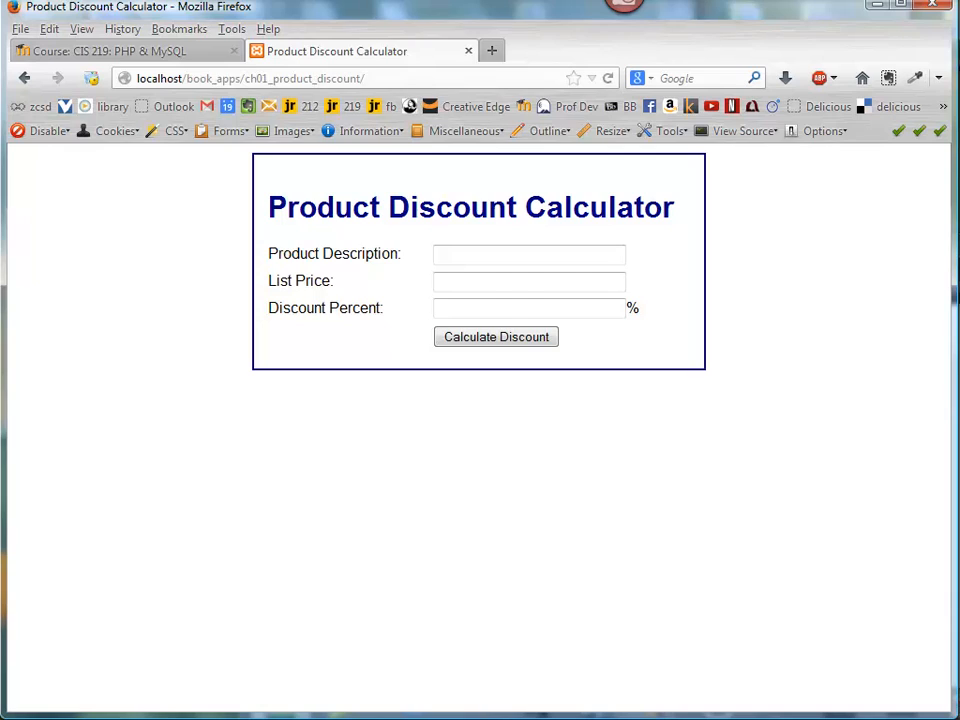
Switch to Windows Explorer, locate index.html in htdocs\book_apps\ch01_product_discount, and return to the calculator page in Firefox.
key("alt+Tab")
left_click(437, 116)
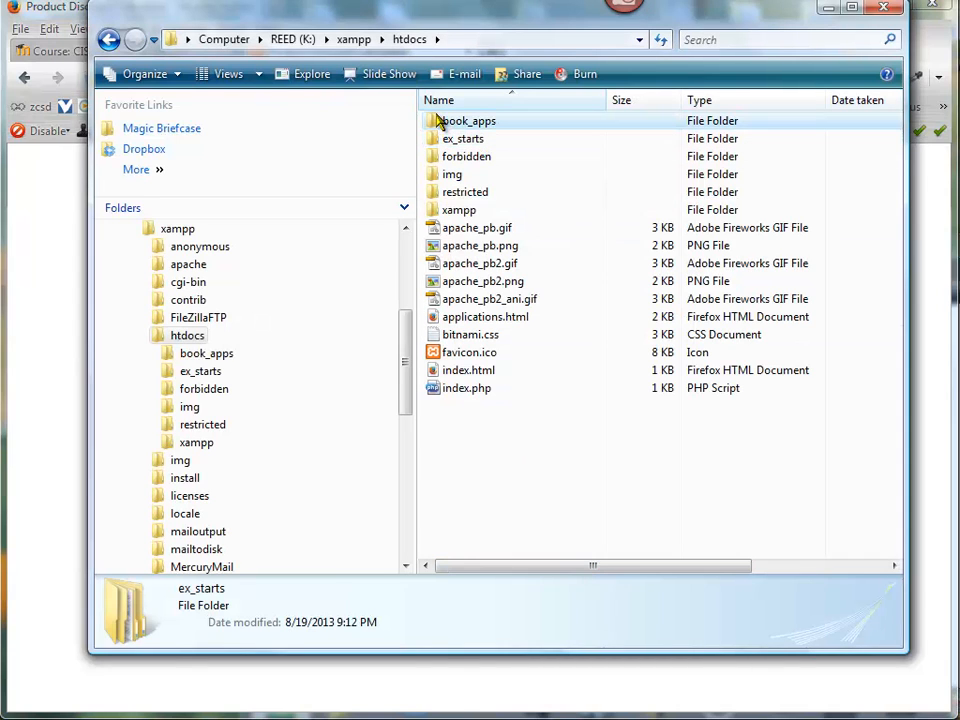
double_click(437, 120)
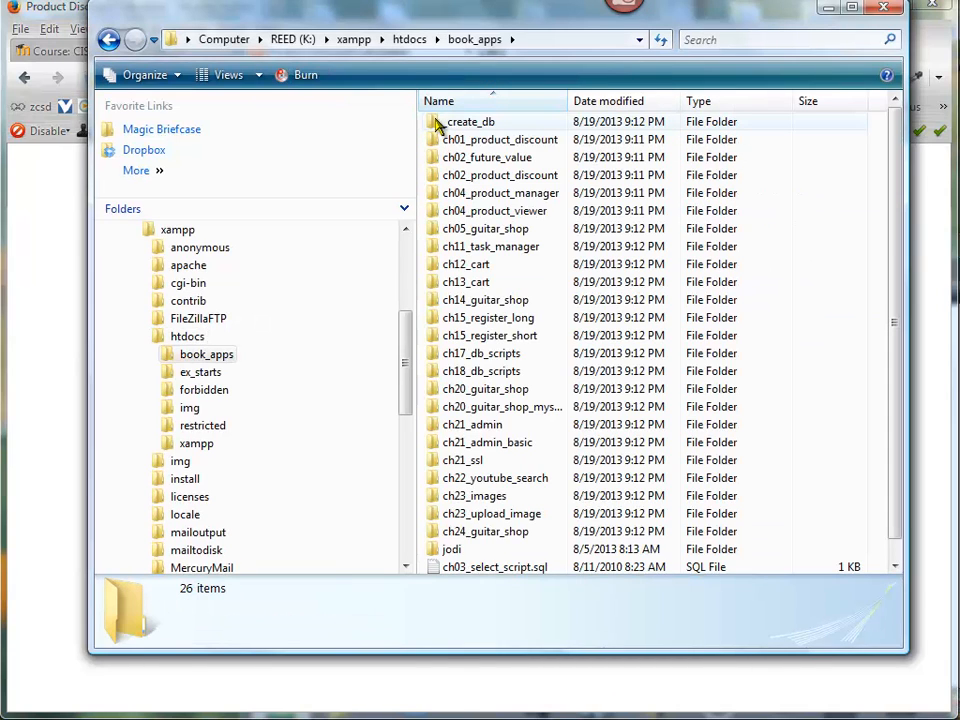
double_click(440, 138)
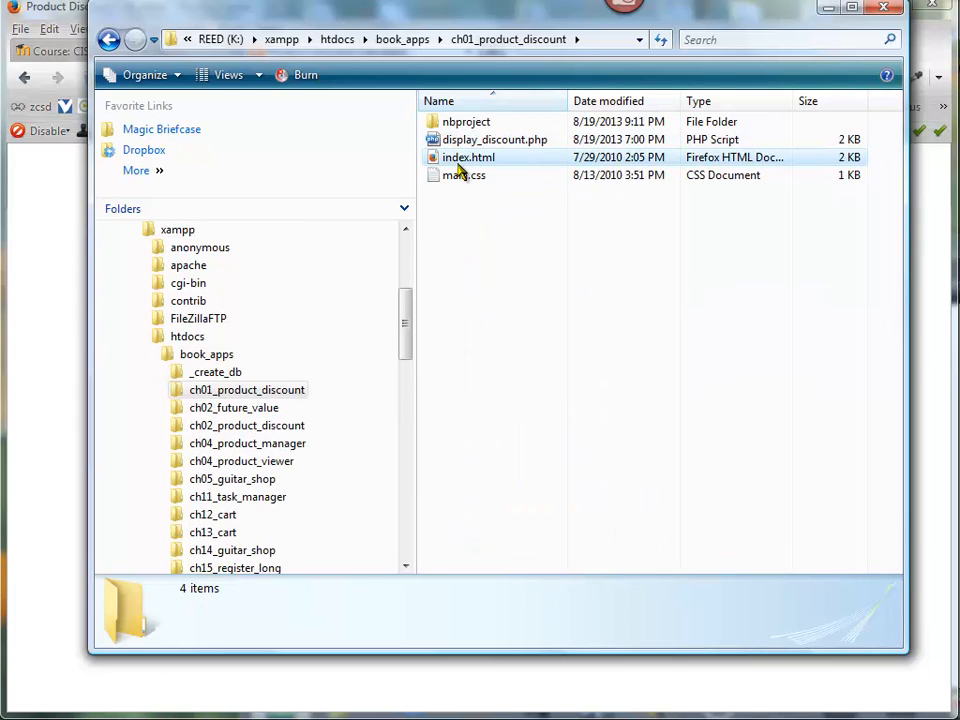
left_click(460, 163)
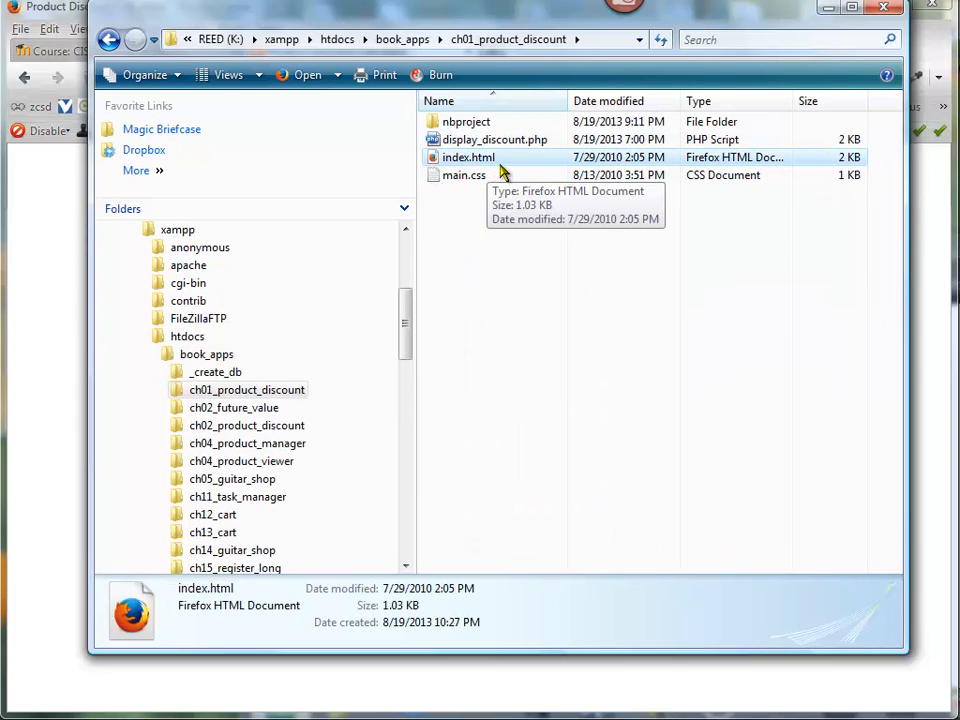
double_click(474, 163)
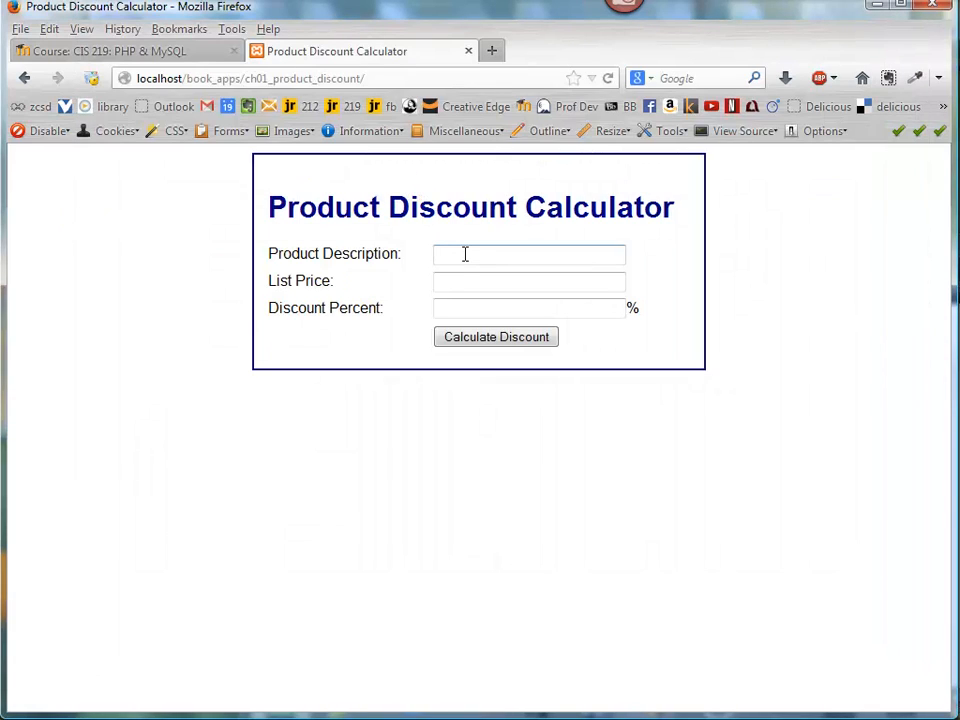
Calculate the discount for product description "fff" with list price 100 and discount percent 1, and check the result page's address.
left_click(465, 254)
key("Tab")
type("1")
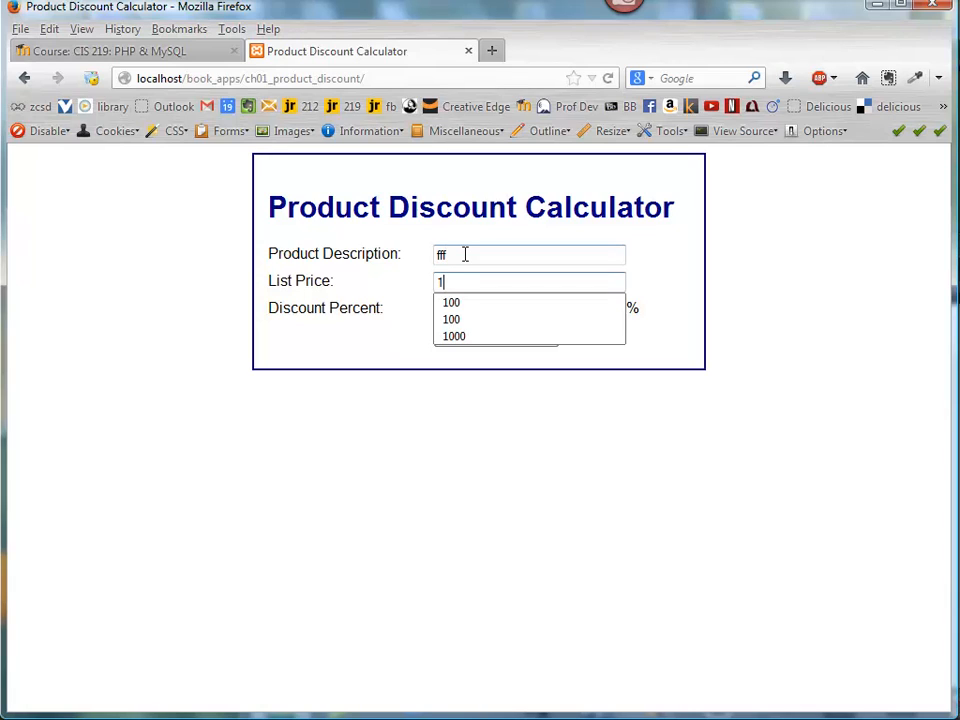
key("Tab")
type("1")
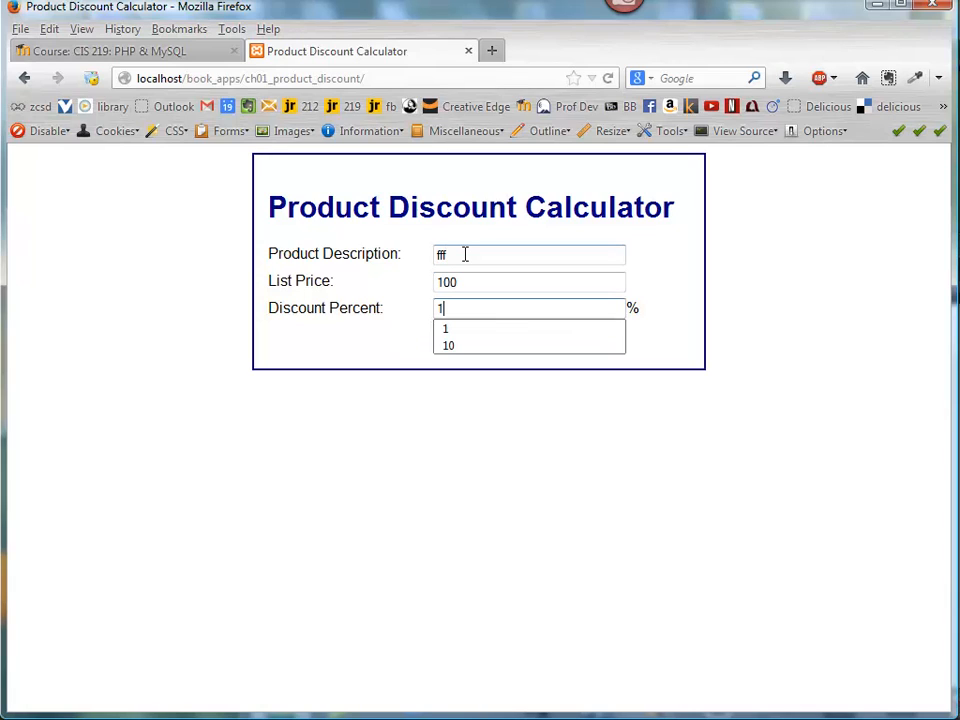
left_click(381, 347)
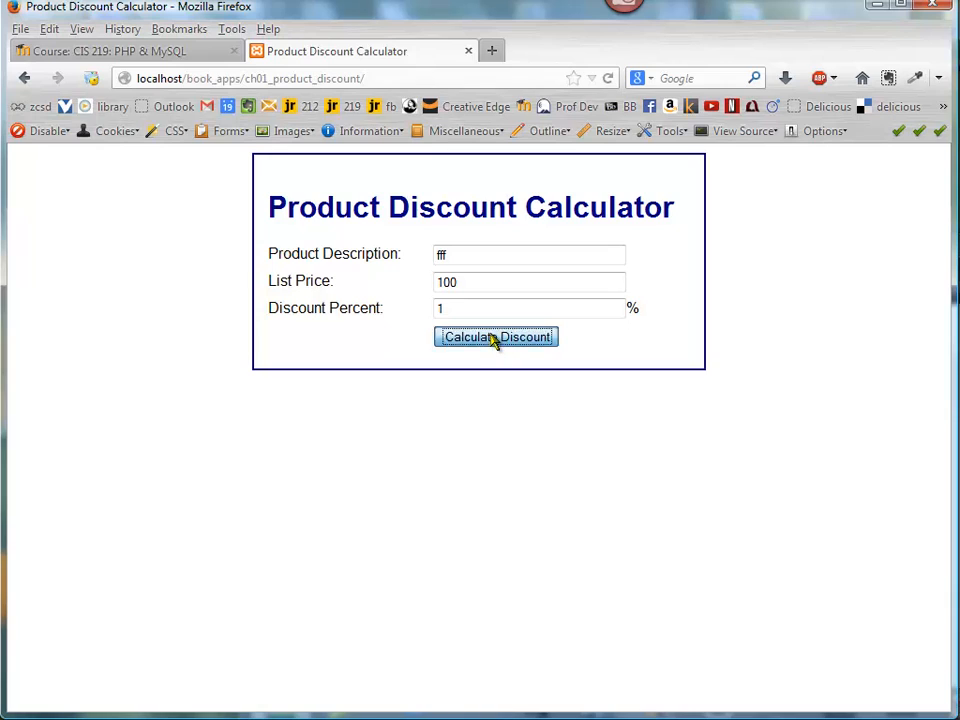
left_click(493, 339)
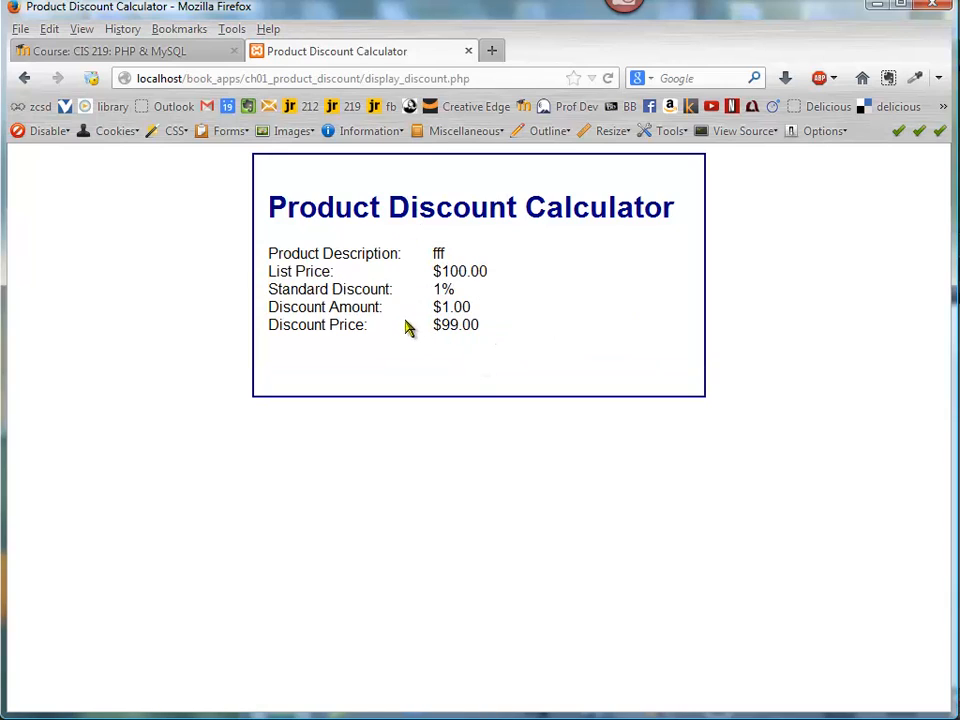
left_click(488, 78)
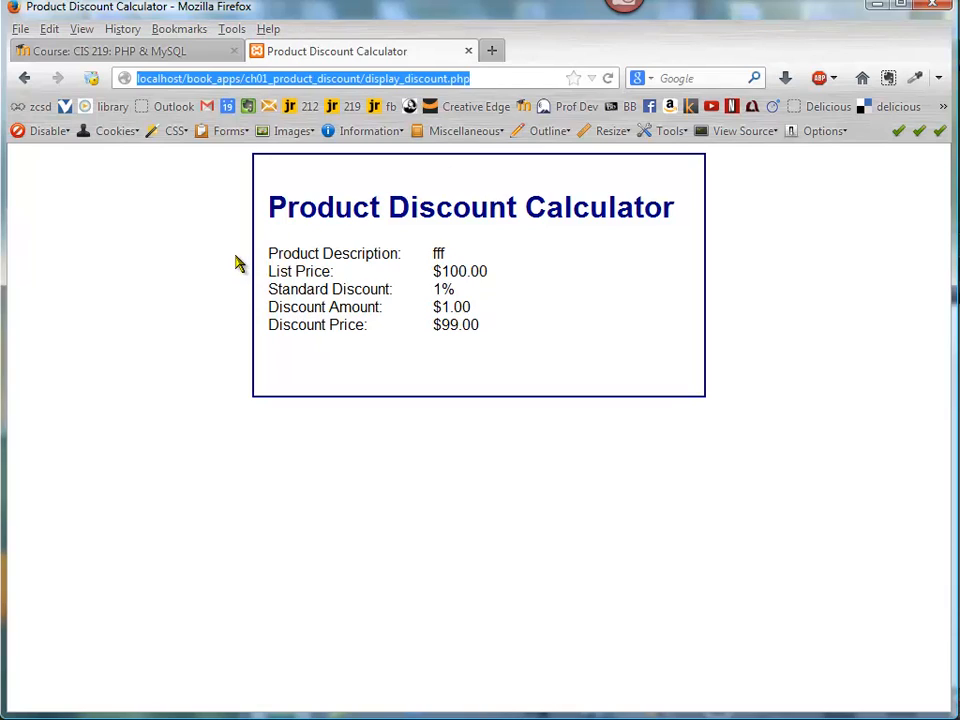